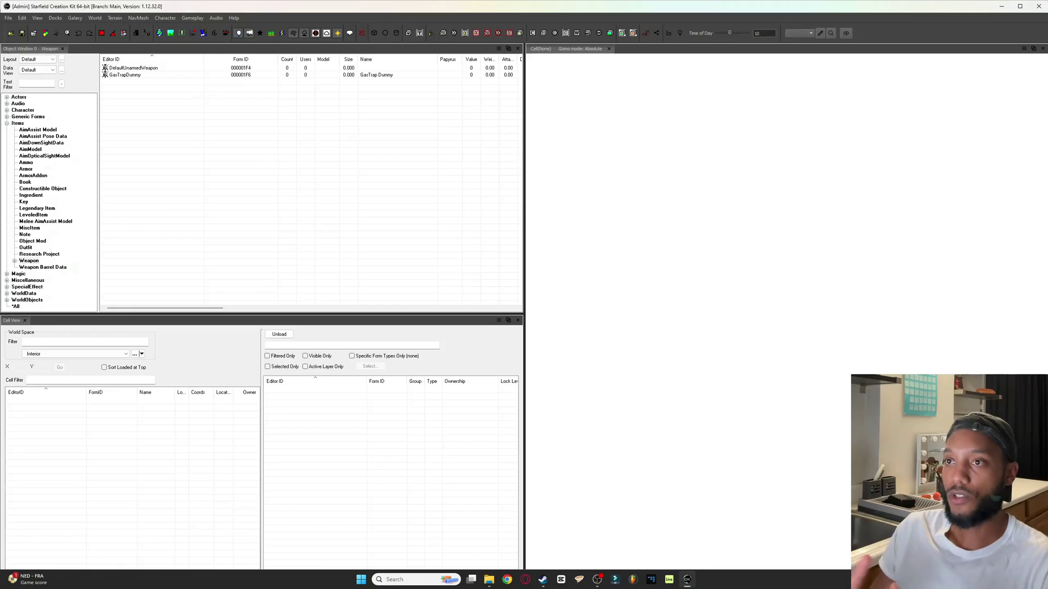
Step: Load the Starfield.esm master file from the Data files list
{"action": "key", "text": "alt+f"}
{"action": "key", "text": "d"}
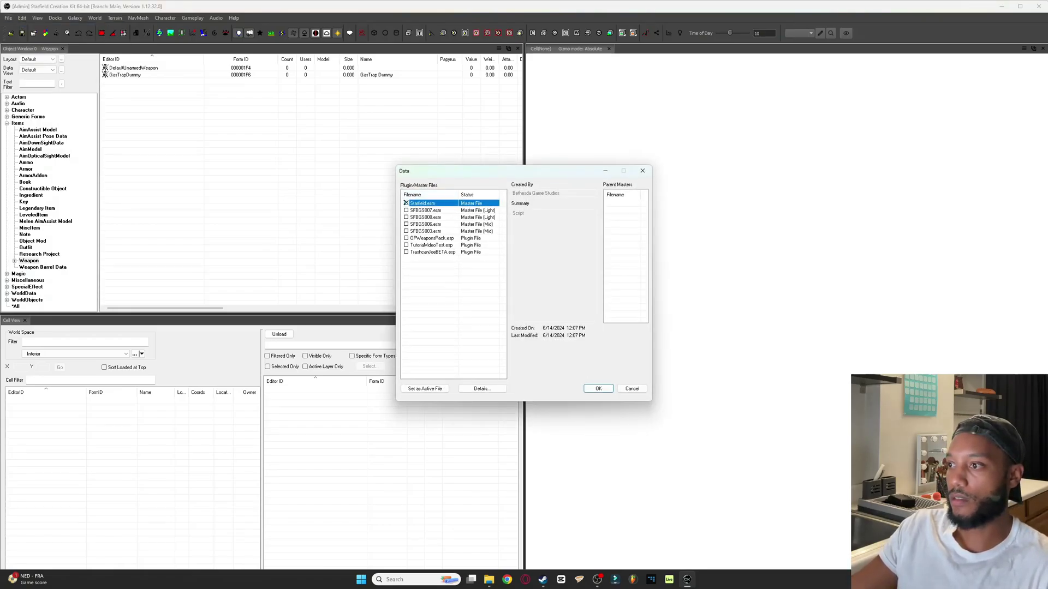
{"action": "key", "text": "Return"}
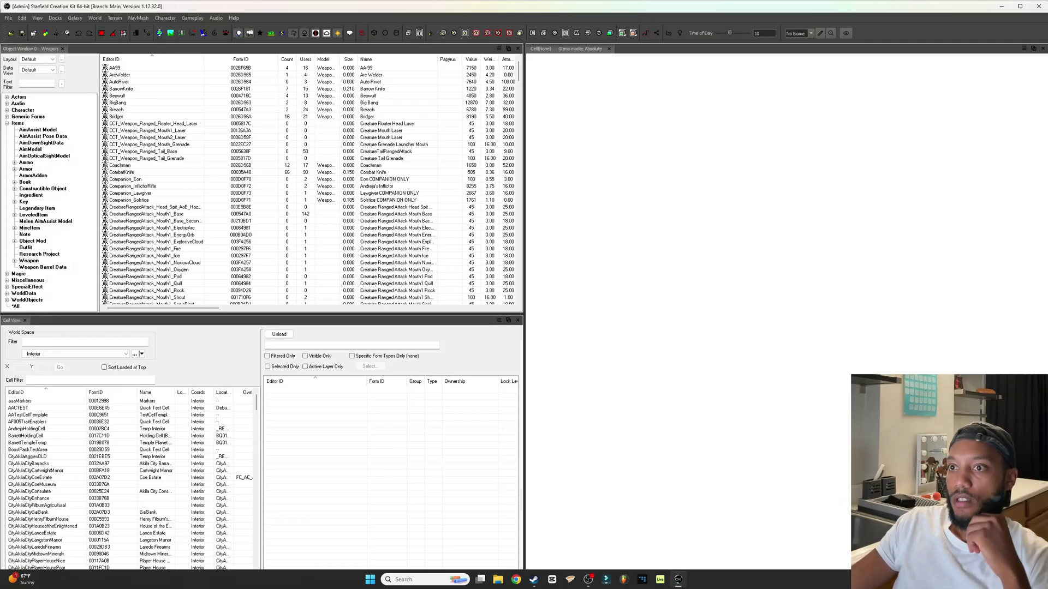
Step: Filter the Object Window to Items > Weapon and expand Default > Weapons
{"action": "left_click", "coordinate": [17, 124]}
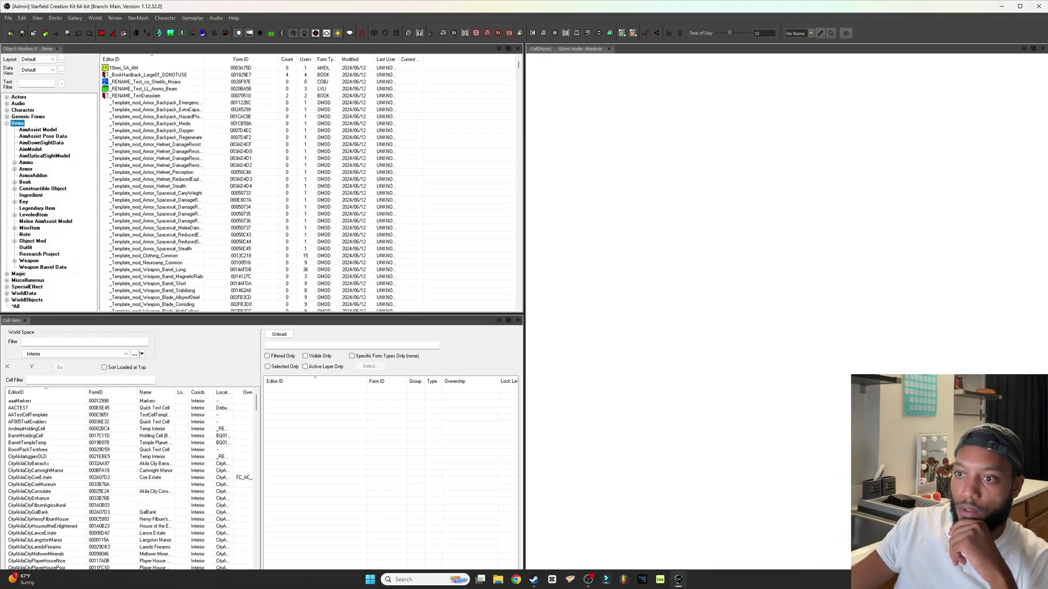
{"action": "left_click", "coordinate": [29, 261]}
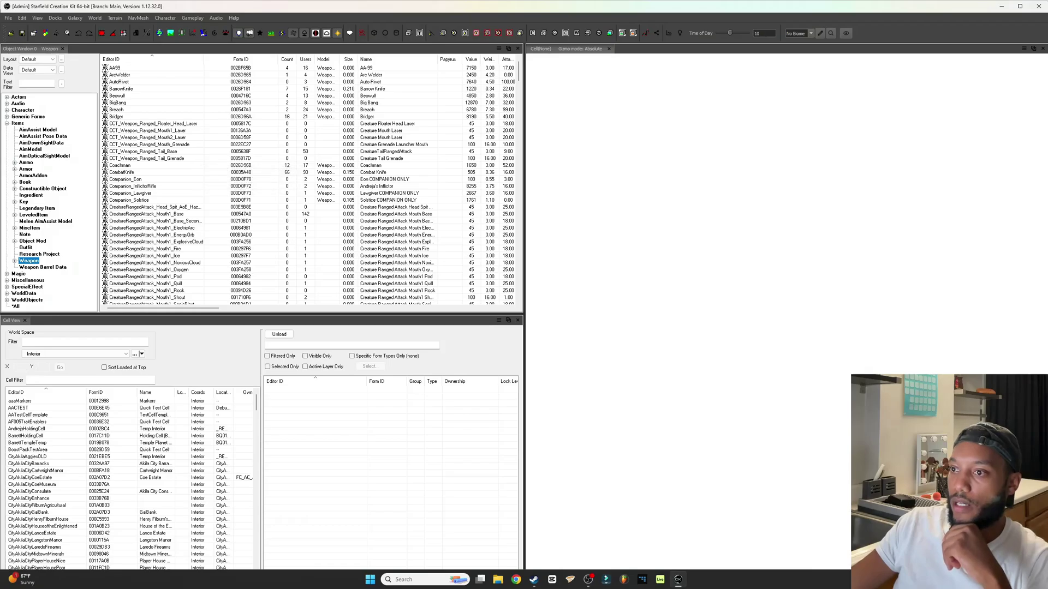
{"action": "scroll", "coordinate": [311, 183], "scroll_direction": "down", "scroll_amount": 10}
{"action": "scroll", "coordinate": [311, 183], "scroll_direction": "down", "scroll_amount": 10}
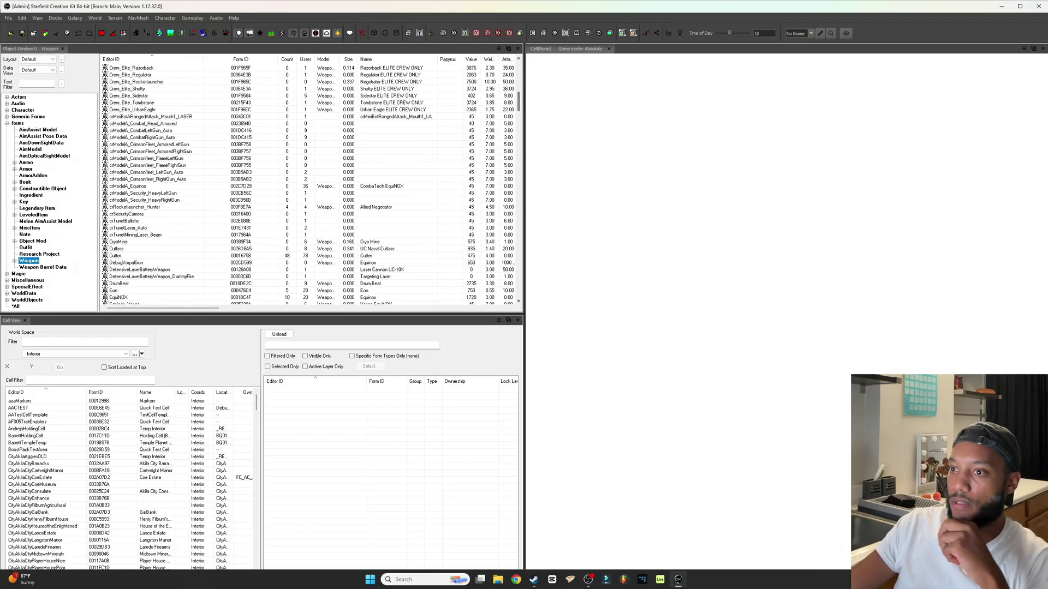
{"action": "scroll", "coordinate": [311, 183], "scroll_direction": "down", "scroll_amount": 10}
{"action": "scroll", "coordinate": [311, 183], "scroll_direction": "down", "scroll_amount": 10}
{"action": "scroll", "coordinate": [311, 183], "scroll_direction": "down", "scroll_amount": 10}
{"action": "scroll", "coordinate": [311, 183], "scroll_direction": "down", "scroll_amount": 10}
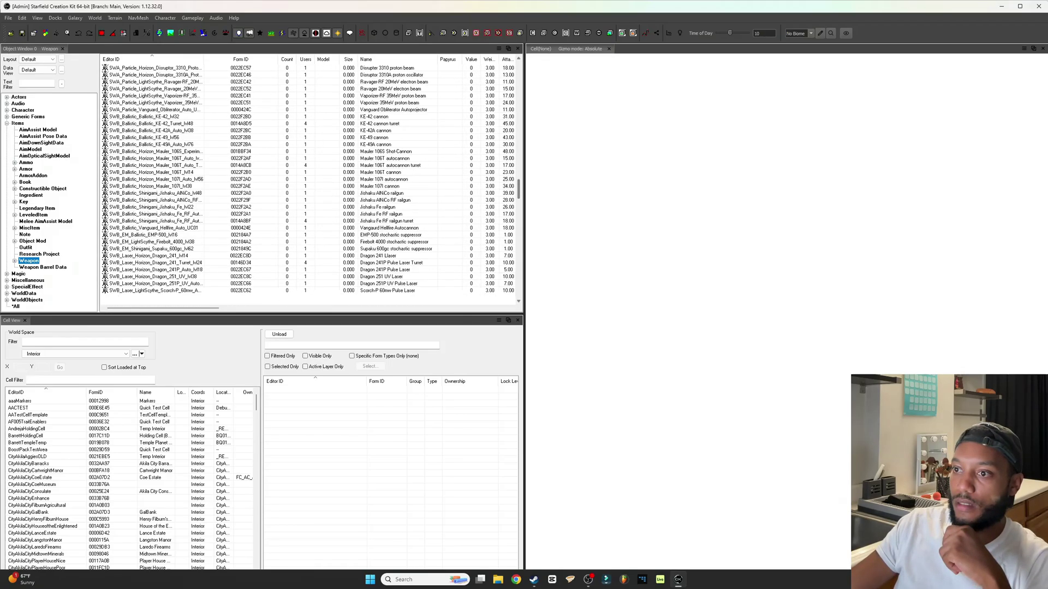
{"action": "scroll", "coordinate": [311, 183], "scroll_direction": "down", "scroll_amount": 10}
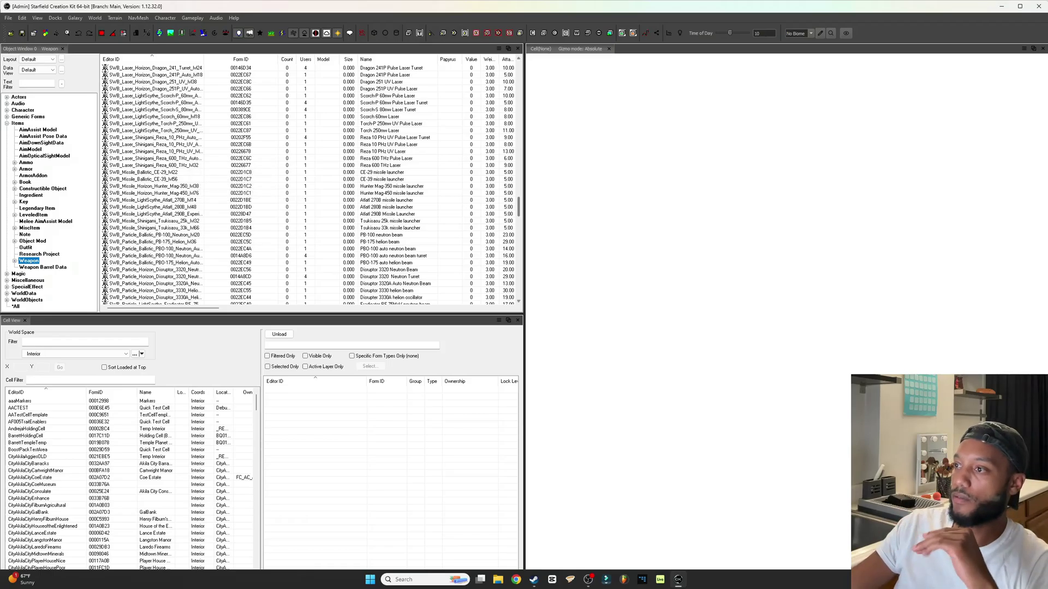
{"action": "scroll", "coordinate": [311, 182], "scroll_direction": "down", "scroll_amount": 10}
{"action": "scroll", "coordinate": [311, 183], "scroll_direction": "down", "scroll_amount": 10}
{"action": "scroll", "coordinate": [311, 183], "scroll_direction": "down", "scroll_amount": 10}
{"action": "scroll", "coordinate": [311, 183], "scroll_direction": "down", "scroll_amount": 5}
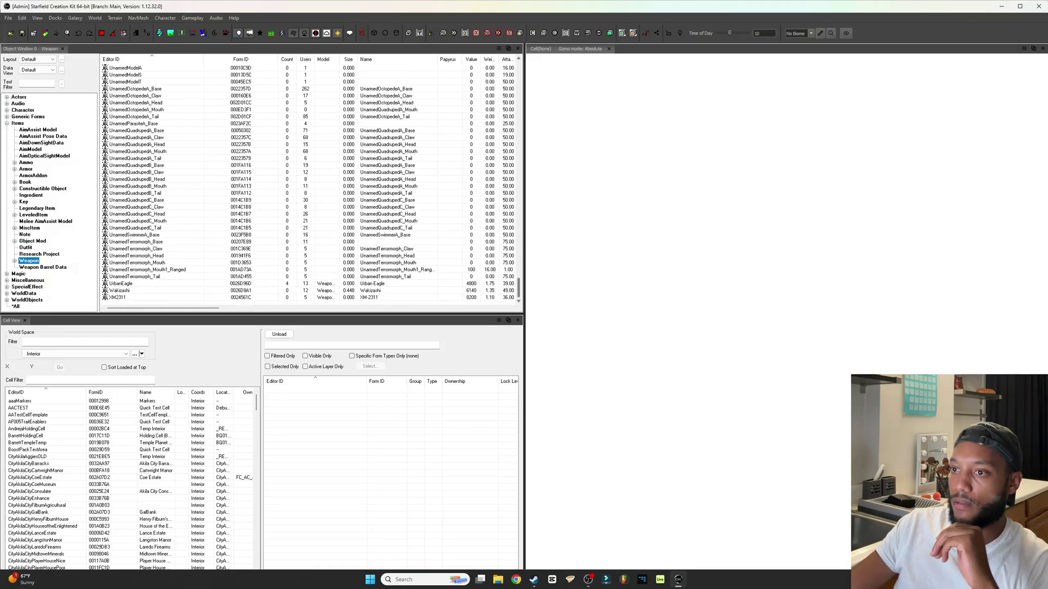
{"action": "scroll", "coordinate": [311, 183], "scroll_direction": "up", "scroll_amount": 5}
{"action": "scroll", "coordinate": [311, 183], "scroll_direction": "up", "scroll_amount": 10}
{"action": "scroll", "coordinate": [311, 183], "scroll_direction": "up", "scroll_amount": 5}
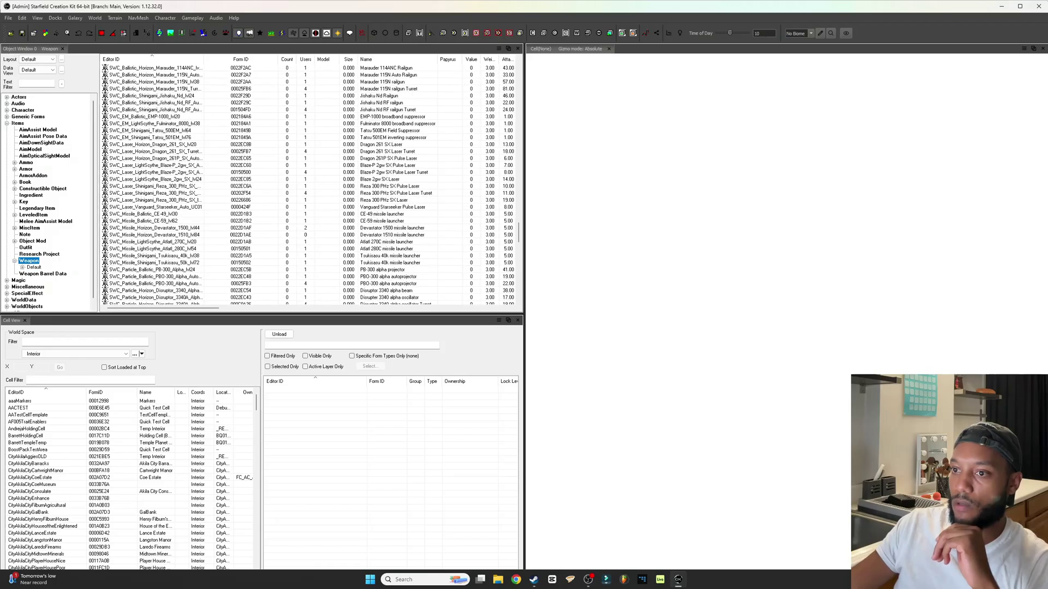
{"action": "scroll", "coordinate": [312, 182], "scroll_direction": "up", "scroll_amount": 5}
{"action": "scroll", "coordinate": [311, 183], "scroll_direction": "up", "scroll_amount": 5}
{"action": "scroll", "coordinate": [312, 183], "scroll_direction": "up", "scroll_amount": 5}
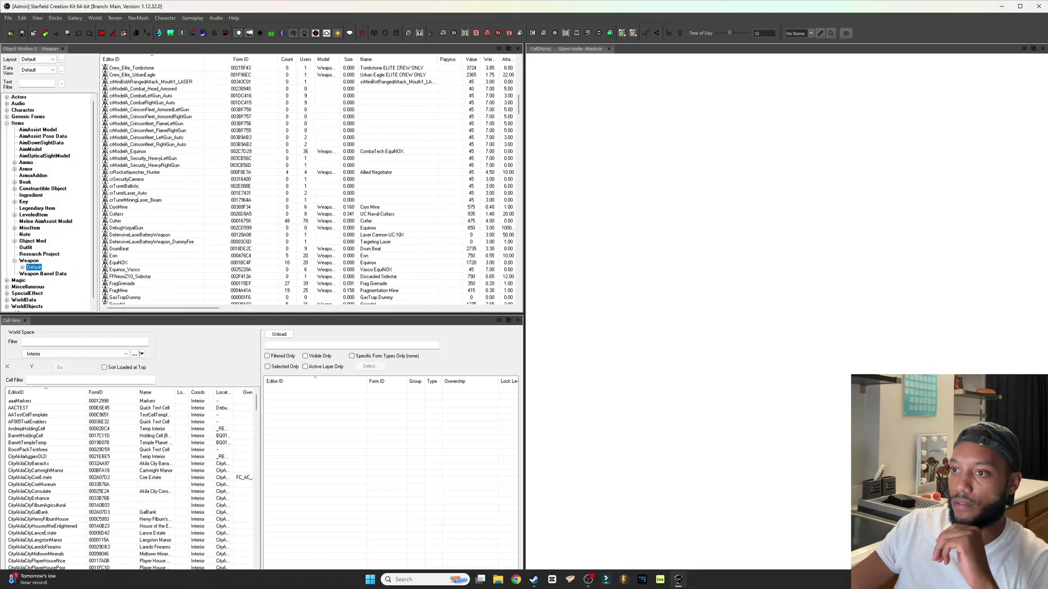
{"action": "scroll", "coordinate": [312, 183], "scroll_direction": "up", "scroll_amount": 3}
{"action": "key", "text": "Right"}
{"action": "key", "text": "Down"}
{"action": "key", "text": "Down"}
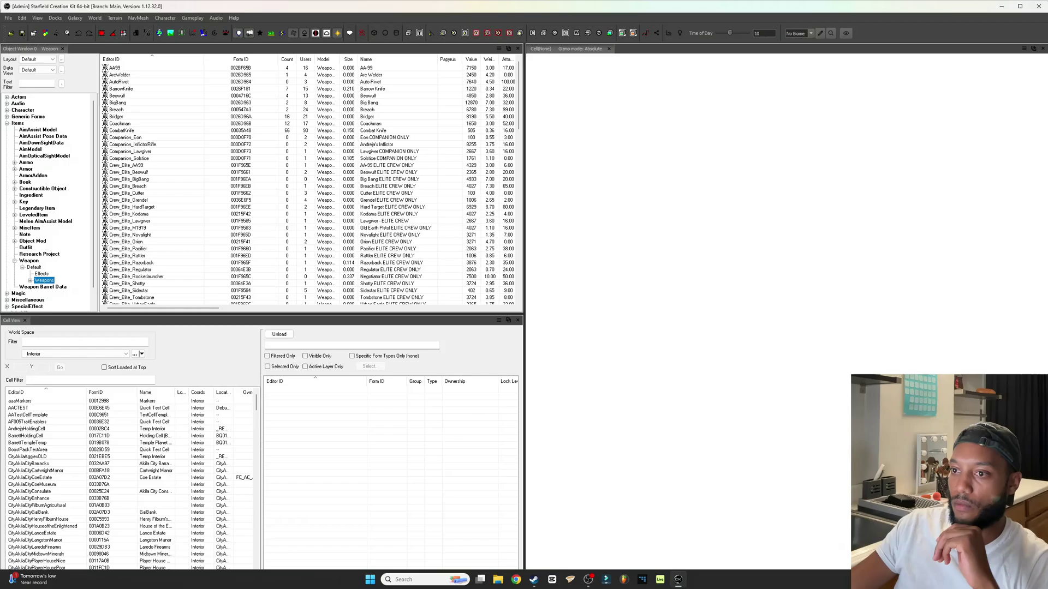
{"action": "scroll", "coordinate": [312, 182], "scroll_direction": "down", "scroll_amount": 3}
{"action": "scroll", "coordinate": [311, 183], "scroll_direction": "down", "scroll_amount": 3}
{"action": "scroll", "coordinate": [311, 183], "scroll_direction": "down", "scroll_amount": 3}
{"action": "scroll", "coordinate": [164, 234], "scroll_direction": "up", "scroll_amount": 5}
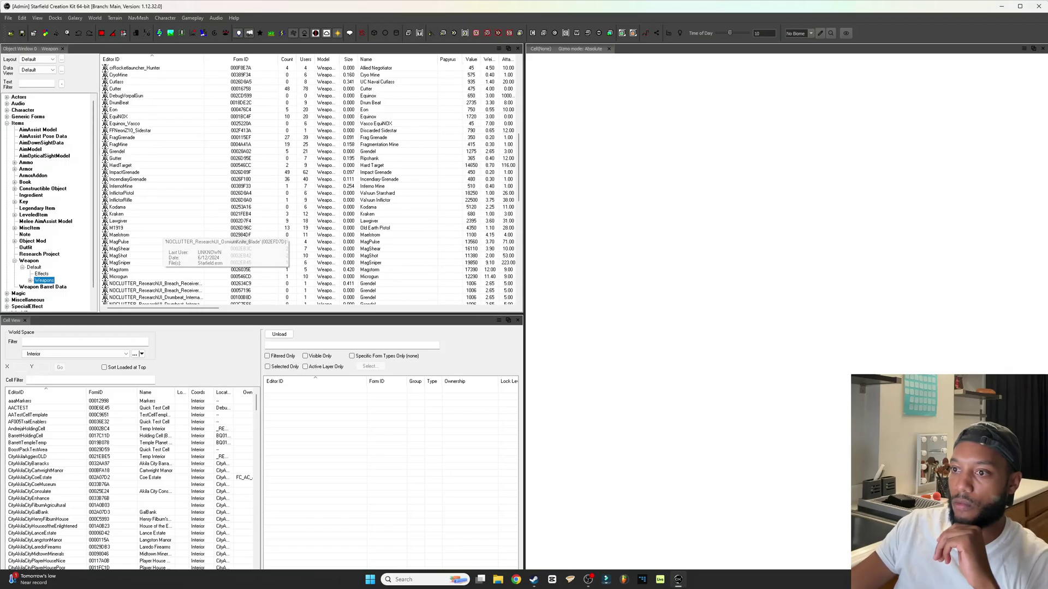
{"action": "scroll", "coordinate": [164, 234], "scroll_direction": "up", "scroll_amount": 5}
{"action": "scroll", "coordinate": [164, 234], "scroll_direction": "up", "scroll_amount": 5}
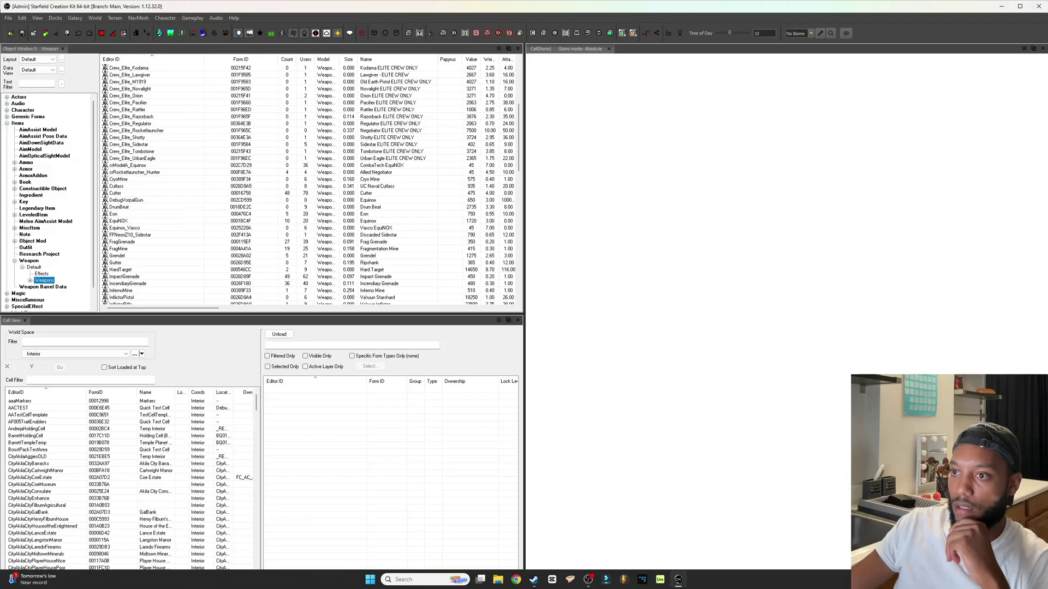
Step: Browse the weapon records and select the M1919 Old Earth Pistol
{"action": "left_click", "coordinate": [118, 220]}
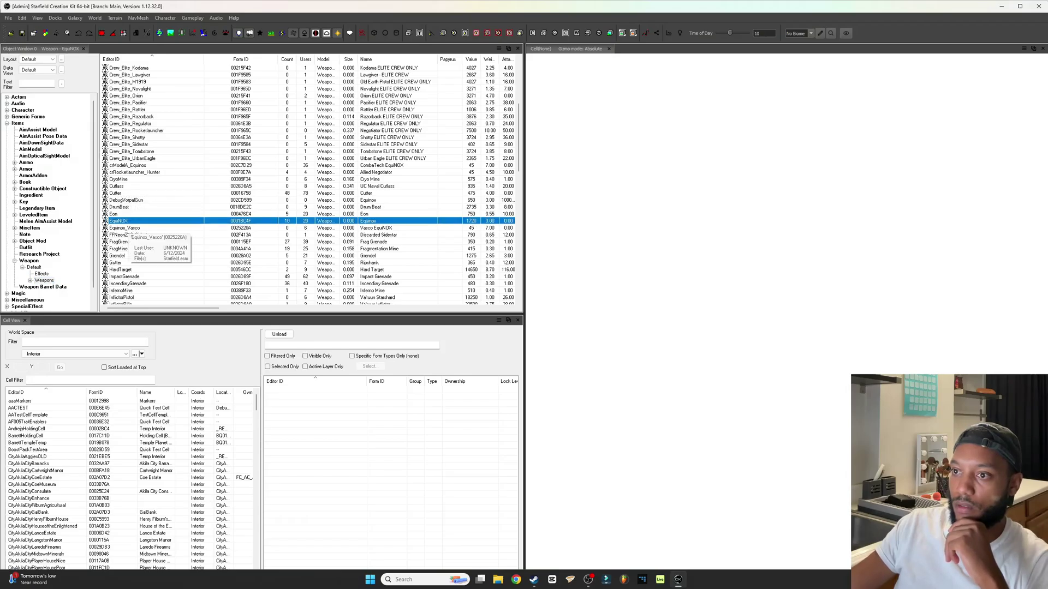
{"action": "left_click", "coordinate": [115, 262]}
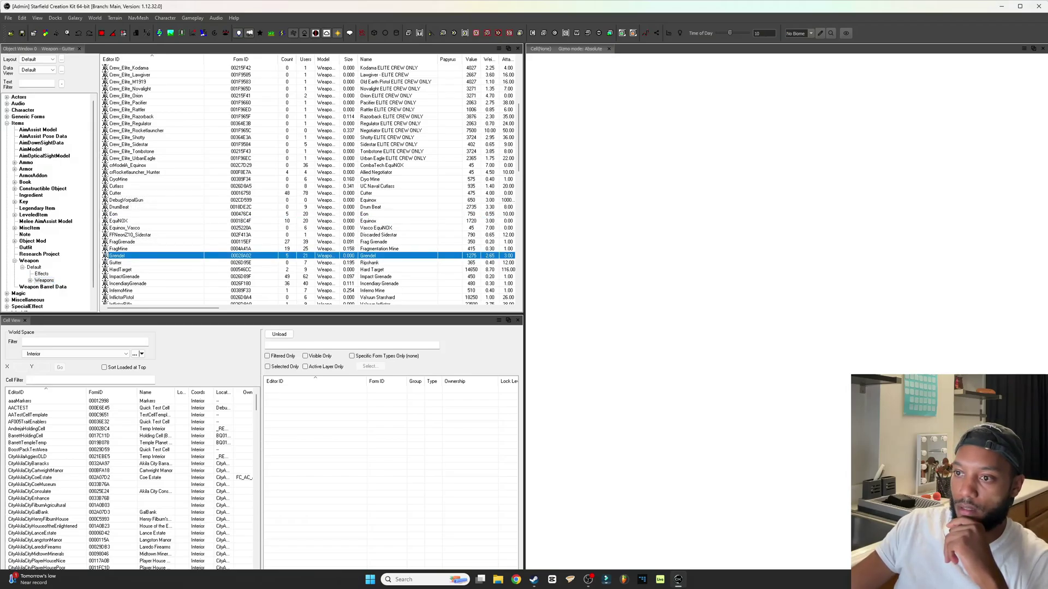
{"action": "left_click", "coordinate": [121, 242]}
{"action": "left_click", "coordinate": [116, 263]}
{"action": "left_click", "coordinate": [115, 283]}
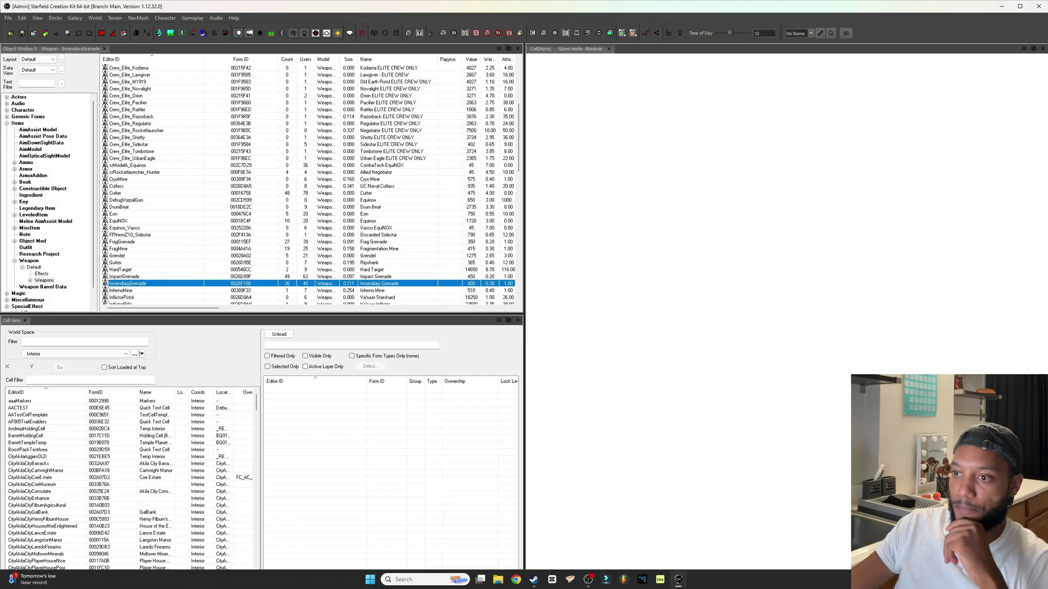
{"action": "scroll", "coordinate": [116, 279], "scroll_direction": "down", "scroll_amount": 2}
{"action": "left_click", "coordinate": [116, 290]}
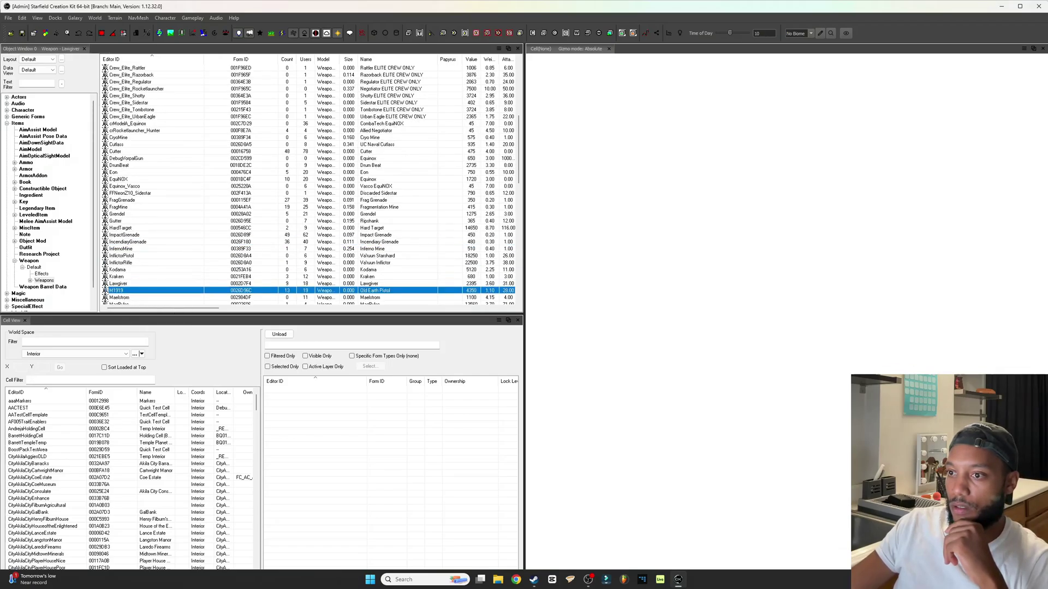
{"action": "scroll", "coordinate": [116, 291], "scroll_direction": "down", "scroll_amount": 2}
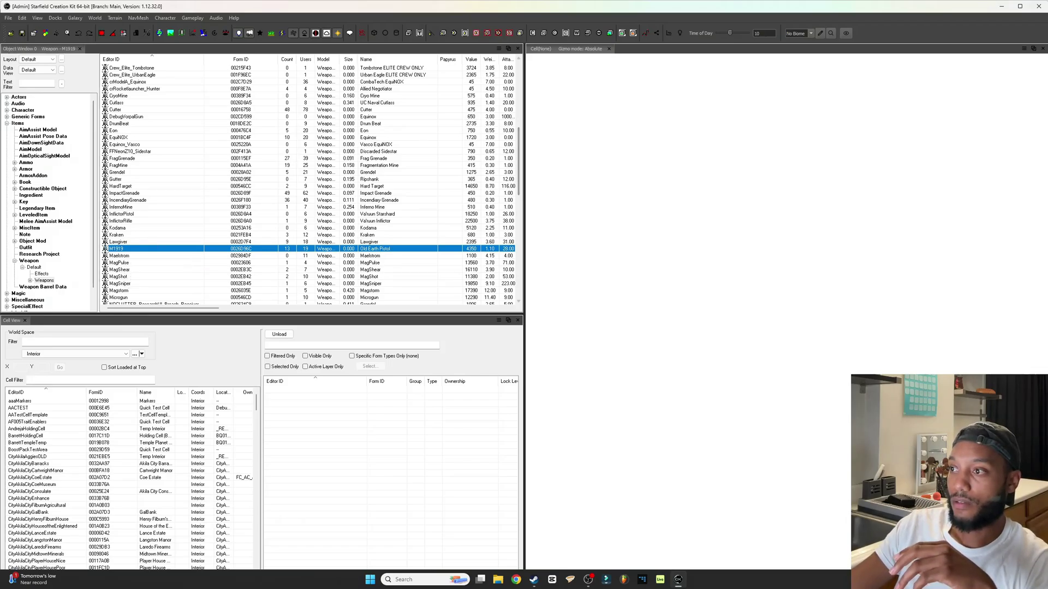
{"action": "scroll", "coordinate": [116, 257], "scroll_direction": "up", "scroll_amount": 1}
{"action": "scroll", "coordinate": [116, 256], "scroll_direction": "down", "scroll_amount": 4}
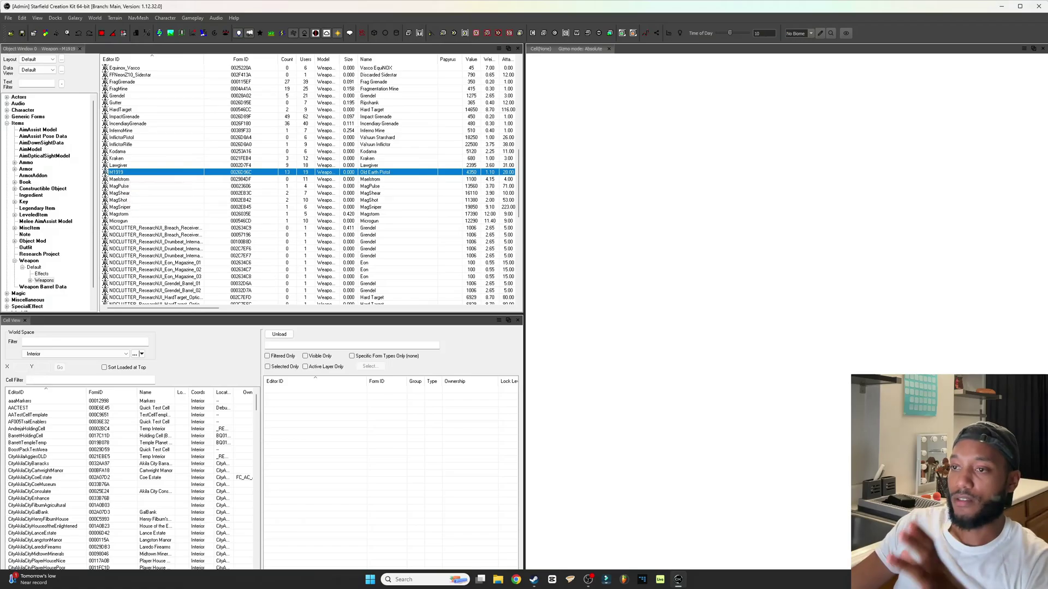
Step: Change M1919's editor ID to CustomWeapon_01 and confirm creating a new form
{"action": "double_click", "coordinate": [116, 172]}
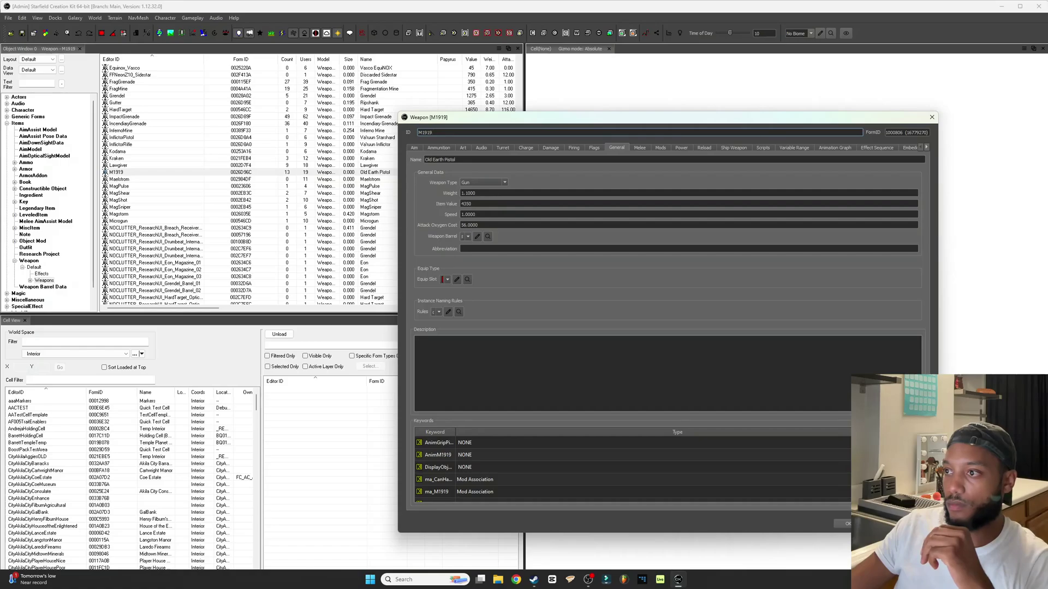
{"action": "mouse_move", "coordinate": [456, 117]}
{"action": "left_mouse_down"}
{"action": "mouse_move", "coordinate": [375, 127]}
{"action": "mouse_move", "coordinate": [381, 141]}
{"action": "left_mouse_up"}
{"action": "type", "text": "CustomWeapon_01"}
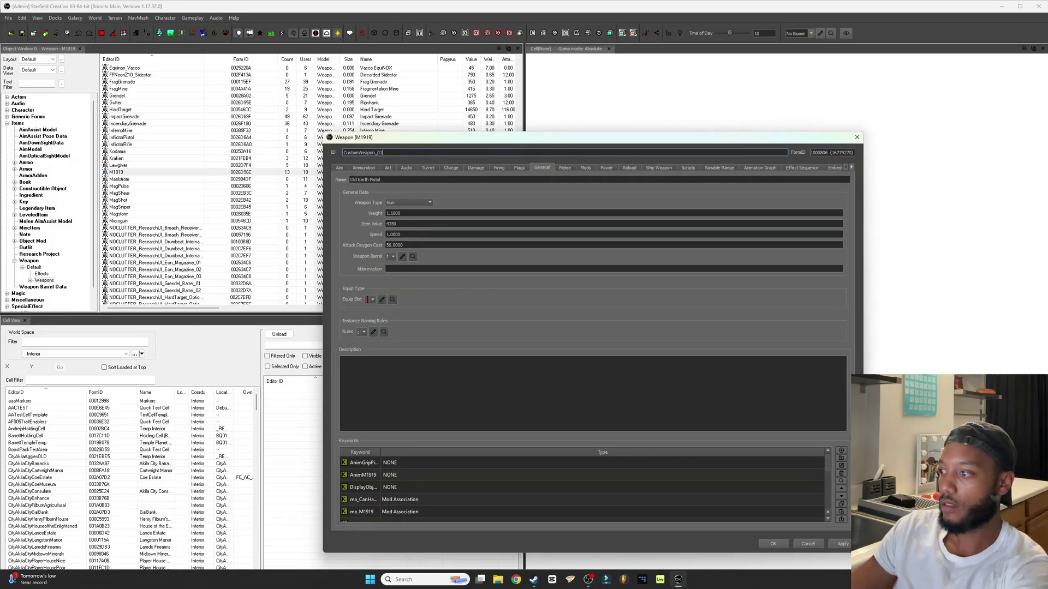
{"action": "key", "text": "Return"}
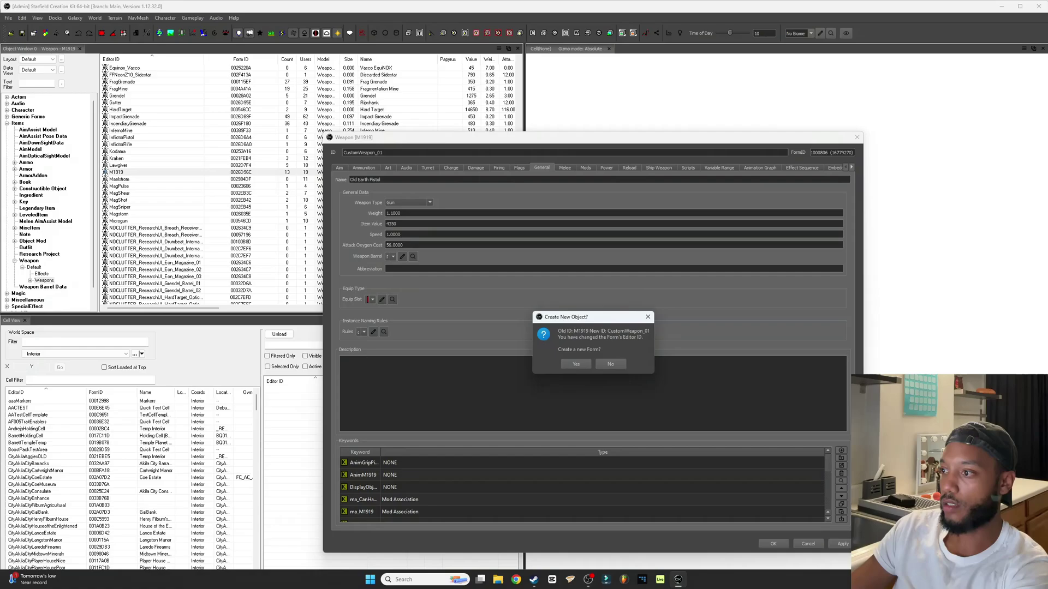
{"action": "key", "text": "Return"}
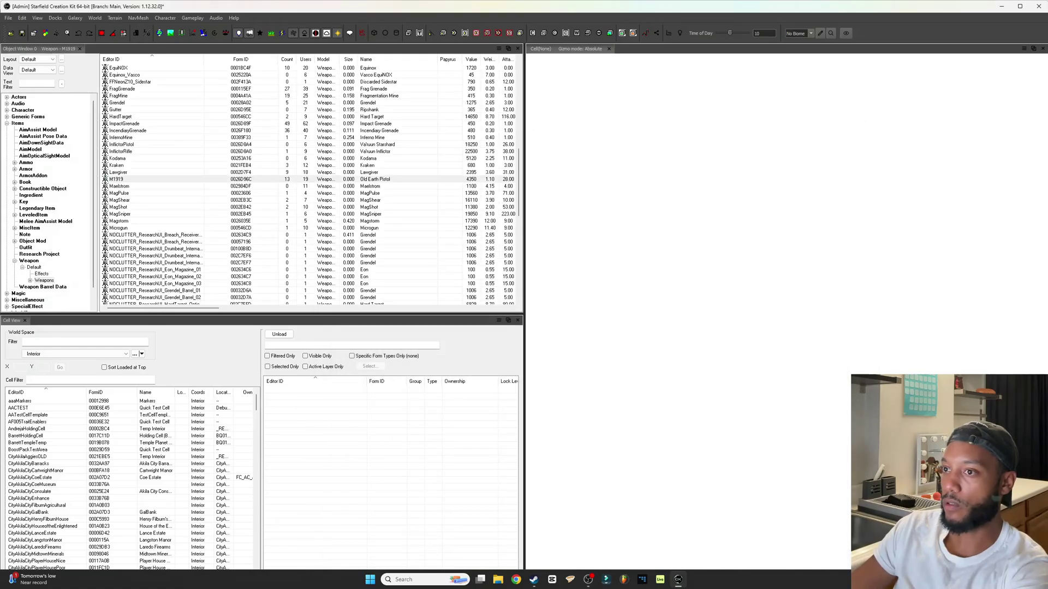
Step: Open the CustomWeapon_01 record and set its Name field to 'Mustang and Sally'
{"action": "scroll", "coordinate": [180, 186], "scroll_direction": "up", "scroll_amount": 5}
{"action": "scroll", "coordinate": [180, 185], "scroll_direction": "up", "scroll_amount": 5}
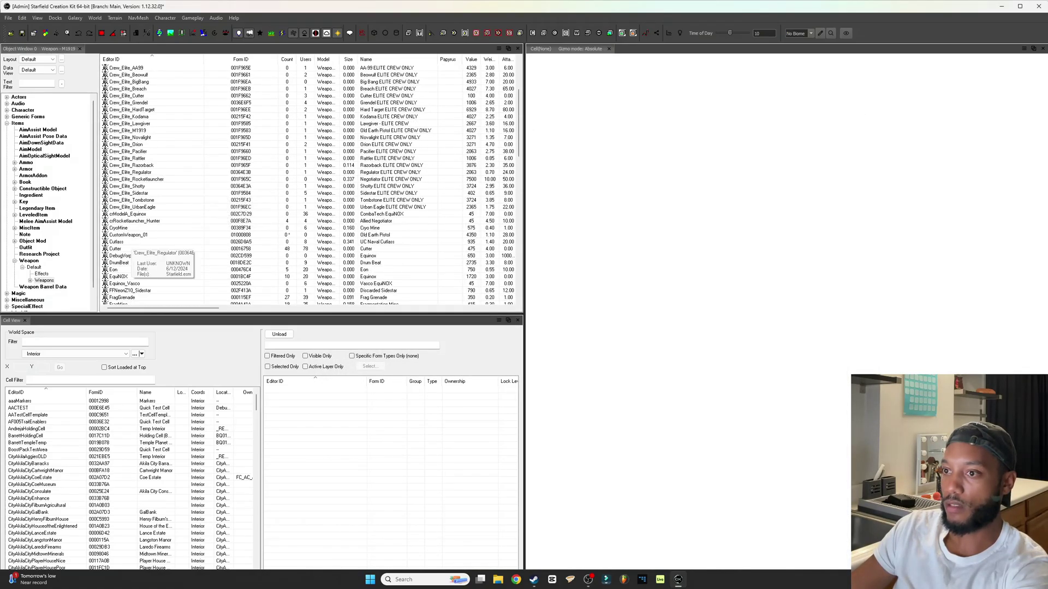
{"action": "left_click", "coordinate": [152, 235]}
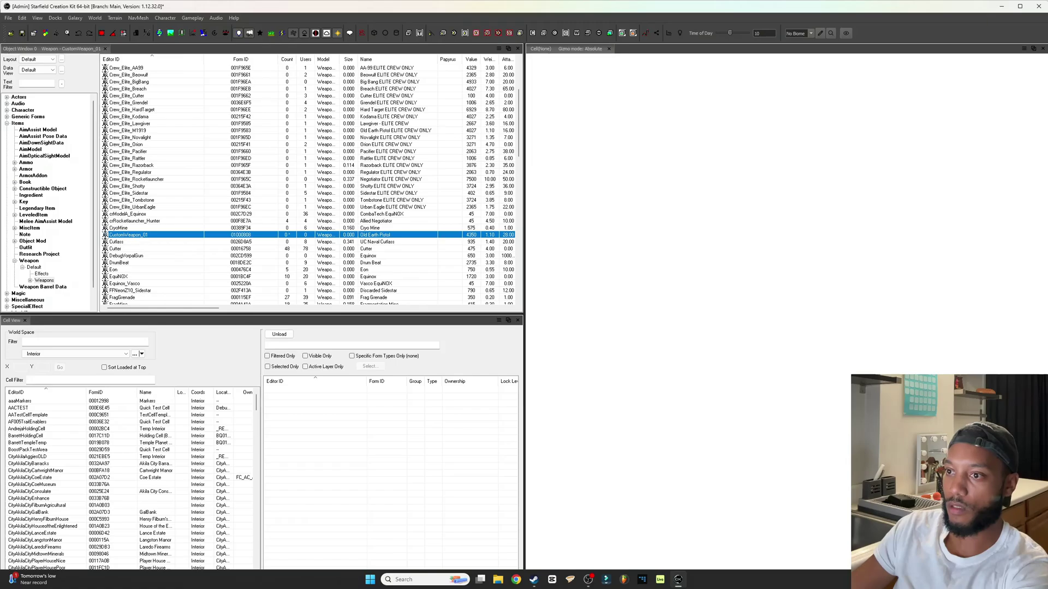
{"action": "key", "text": "Return"}
{"action": "key", "text": "Tab"}
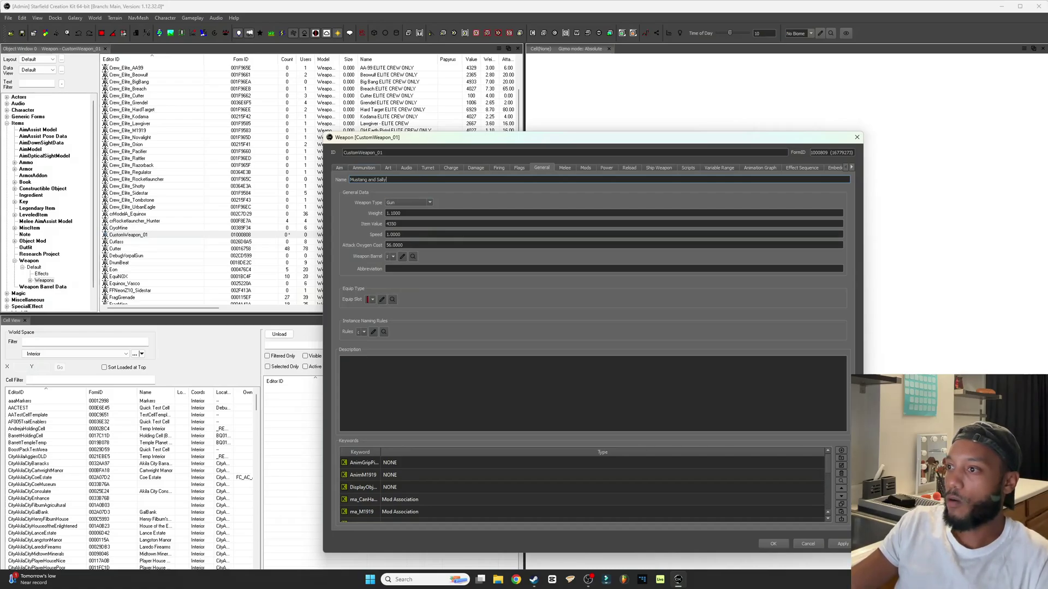
Step: Browse CustomWeapon_01's Override Projectile options on the Ammunition tab
{"action": "left_click", "coordinate": [364, 167]}
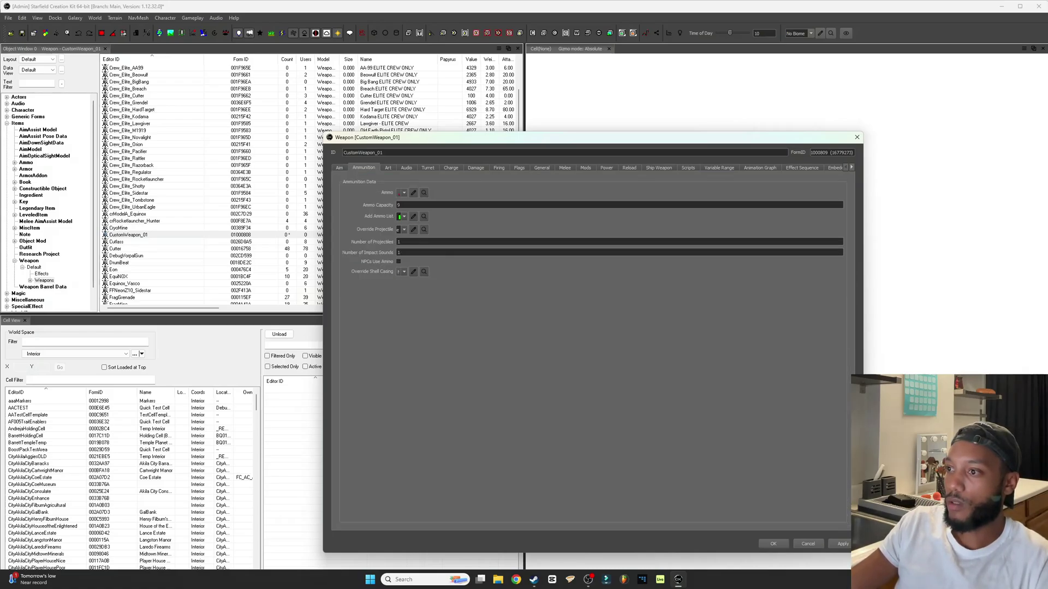
{"action": "left_click", "coordinate": [404, 230]}
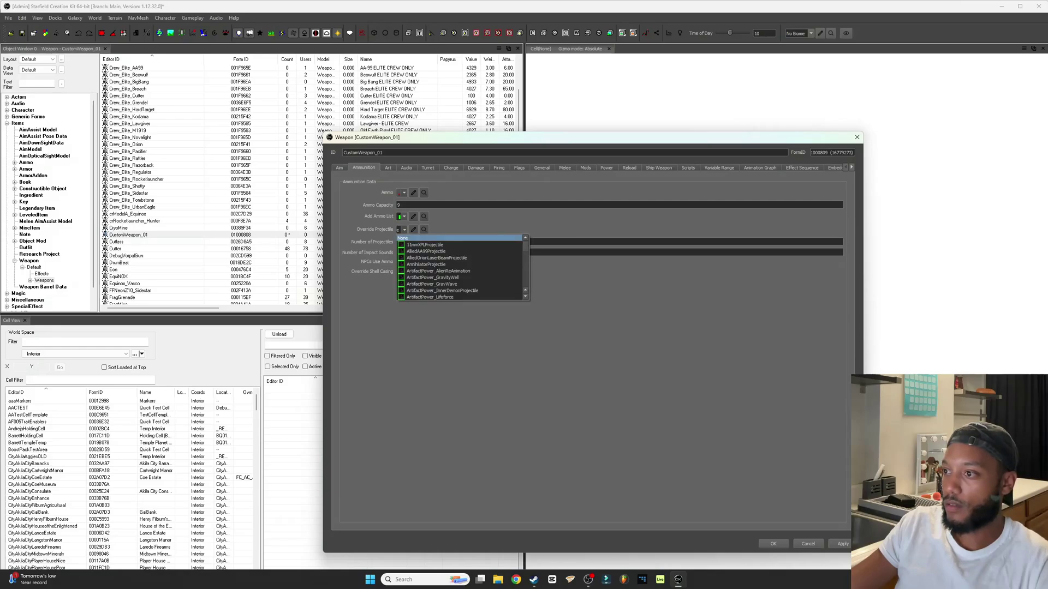
{"action": "scroll", "coordinate": [461, 268], "scroll_direction": "down", "scroll_amount": 10}
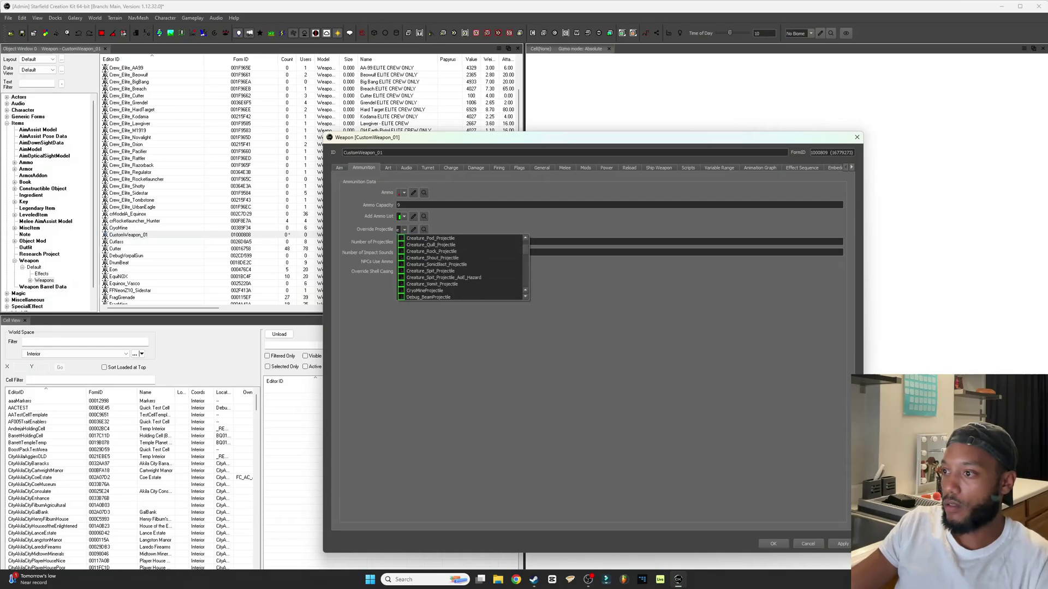
{"action": "scroll", "coordinate": [461, 268], "scroll_direction": "down", "scroll_amount": 3}
{"action": "scroll", "coordinate": [461, 267], "scroll_direction": "down", "scroll_amount": 3}
{"action": "scroll", "coordinate": [461, 267], "scroll_direction": "down", "scroll_amount": 3}
{"action": "scroll", "coordinate": [462, 267], "scroll_direction": "down", "scroll_amount": 3}
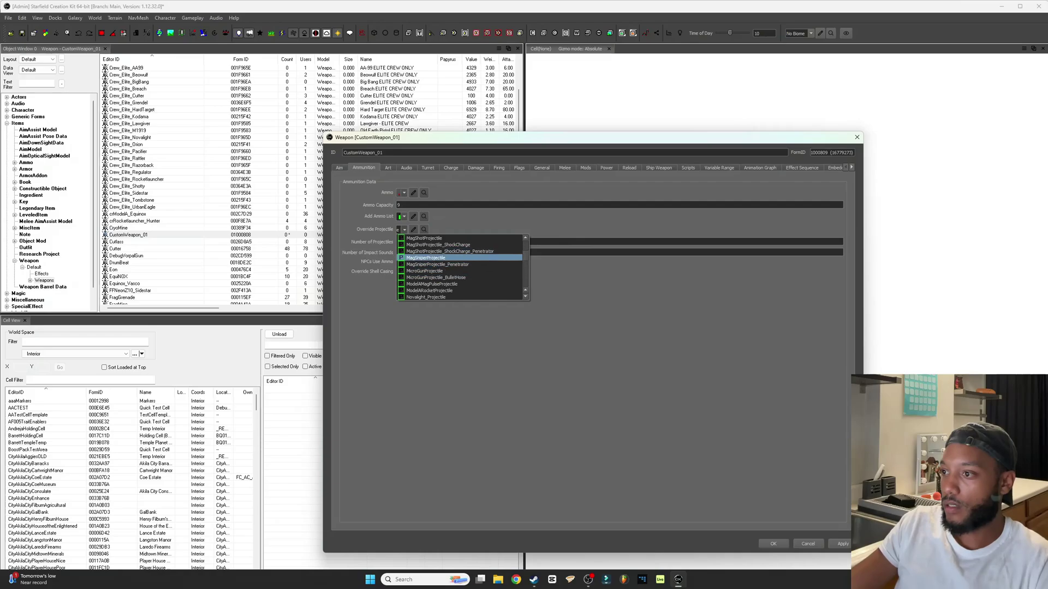
{"action": "scroll", "coordinate": [461, 257], "scroll_direction": "down", "scroll_amount": 3}
{"action": "scroll", "coordinate": [461, 257], "scroll_direction": "down", "scroll_amount": 3}
{"action": "scroll", "coordinate": [461, 258], "scroll_direction": "down", "scroll_amount": 3}
{"action": "scroll", "coordinate": [462, 258], "scroll_direction": "down", "scroll_amount": 3}
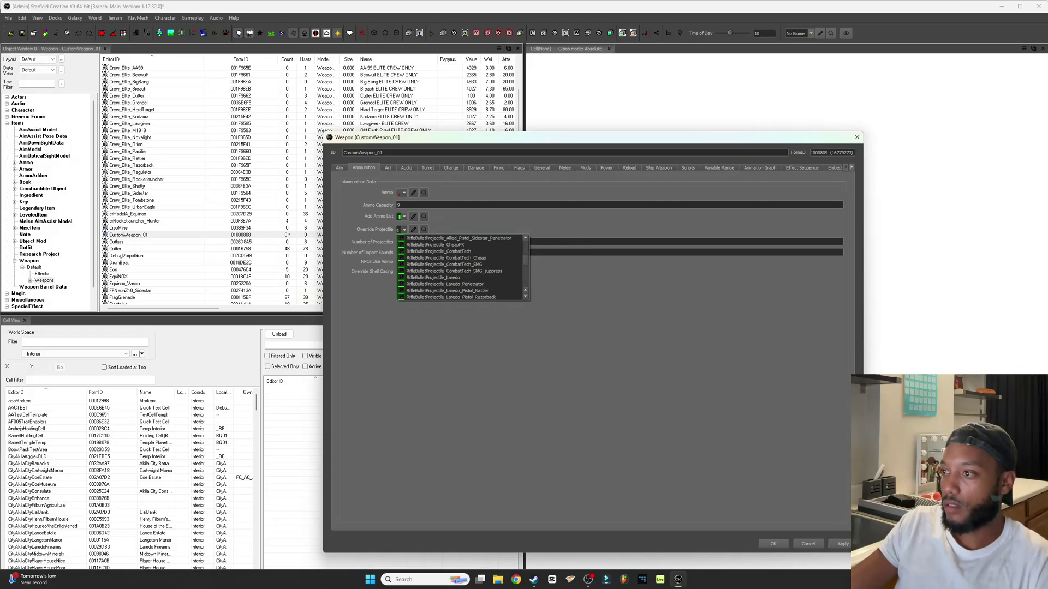
{"action": "scroll", "coordinate": [461, 267], "scroll_direction": "down", "scroll_amount": 3}
{"action": "scroll", "coordinate": [461, 268], "scroll_direction": "down", "scroll_amount": 3}
{"action": "scroll", "coordinate": [461, 267], "scroll_direction": "down", "scroll_amount": 3}
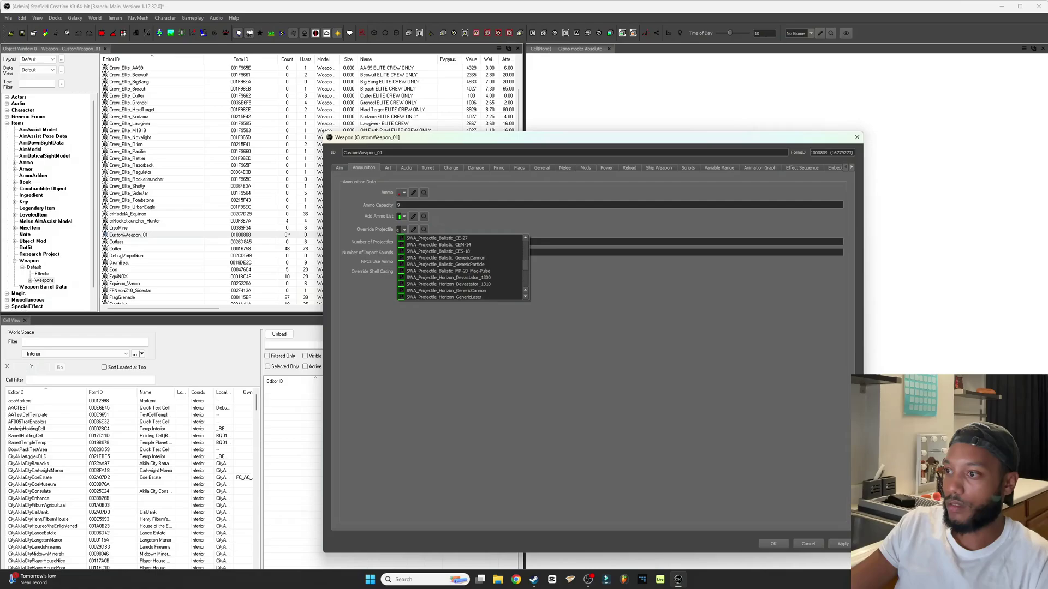
{"action": "left_click", "coordinate": [448, 297]}
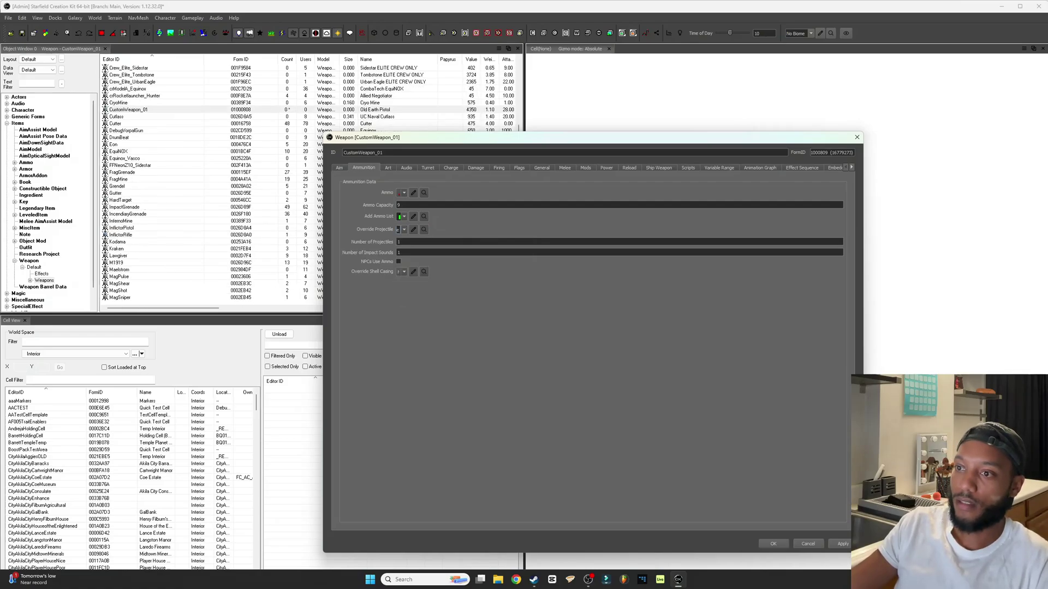
Step: Scroll the Object Window down to the Rocketlauncher weapon record
{"action": "scroll", "coordinate": [213, 185], "scroll_direction": "down", "scroll_amount": 10}
{"action": "scroll", "coordinate": [213, 186], "scroll_direction": "down", "scroll_amount": 10}
{"action": "scroll", "coordinate": [213, 185], "scroll_direction": "down", "scroll_amount": 3}
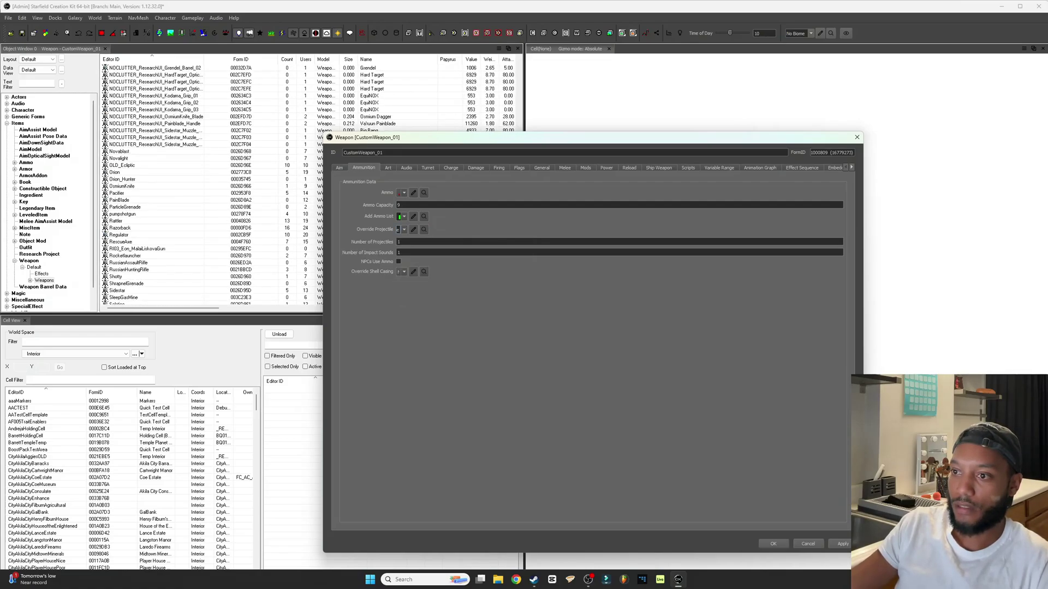
Step: Open Rocketlauncher beside CustomWeapon_01 and check its RocketLauncherProjectile override projectile
{"action": "double_click", "coordinate": [125, 256]}
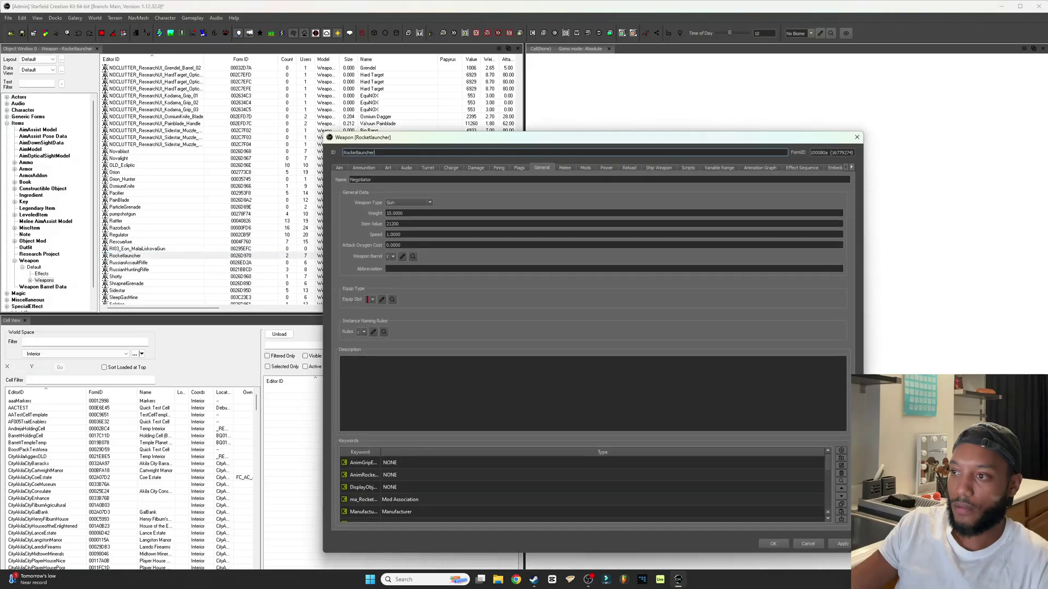
{"action": "left_click_drag", "start_coordinate": [545, 137], "coordinate": [797, 153]}
{"action": "left_click_drag", "start_coordinate": [520, 148], "coordinate": [218, 146]}
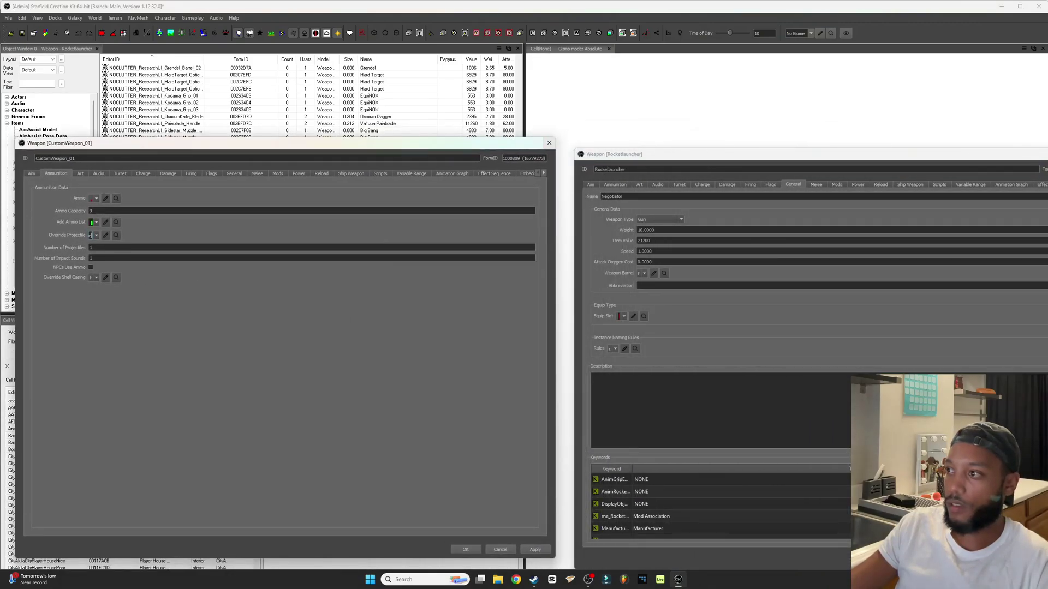
{"action": "left_click_drag", "start_coordinate": [709, 154], "coordinate": [700, 135]}
{"action": "left_click", "coordinate": [606, 167]}
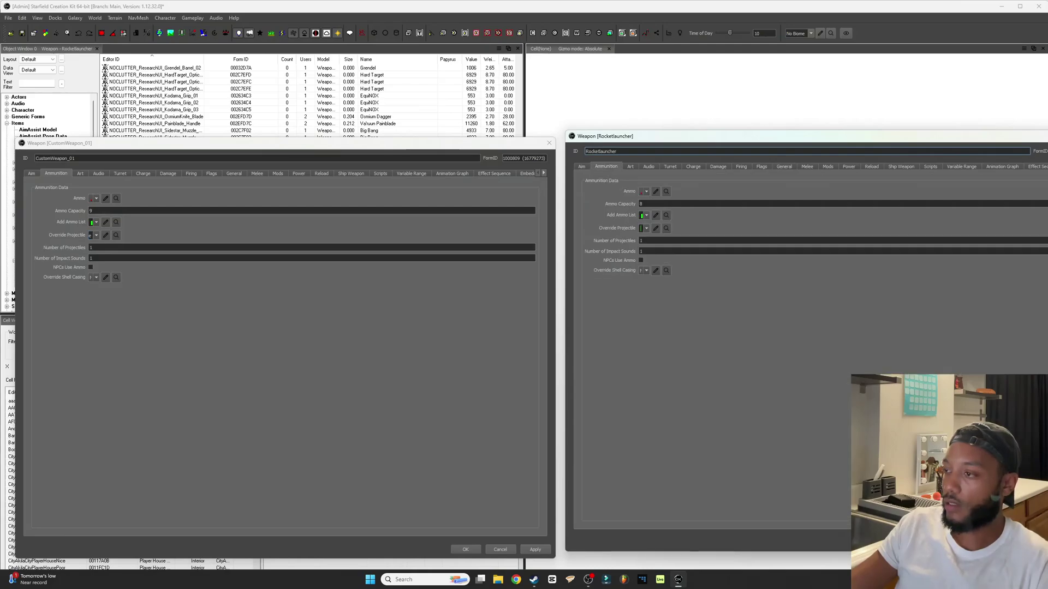
{"action": "left_click", "coordinate": [646, 228]}
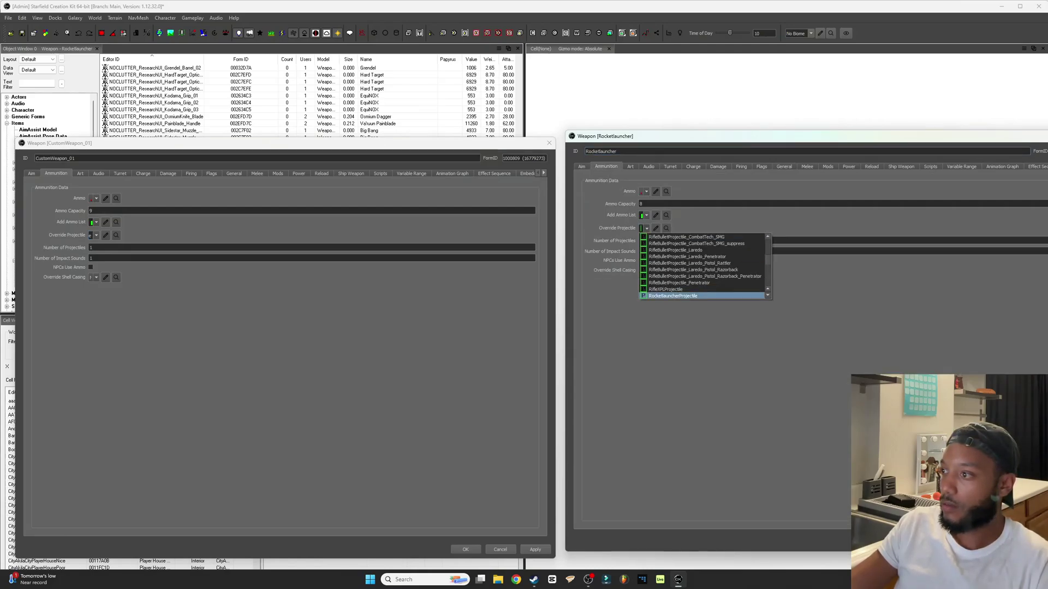
Step: Set CustomWeapon_01's override projectile to RocketlauncherProjectile and close the Rocketlauncher record
{"action": "left_click", "coordinate": [96, 235]}
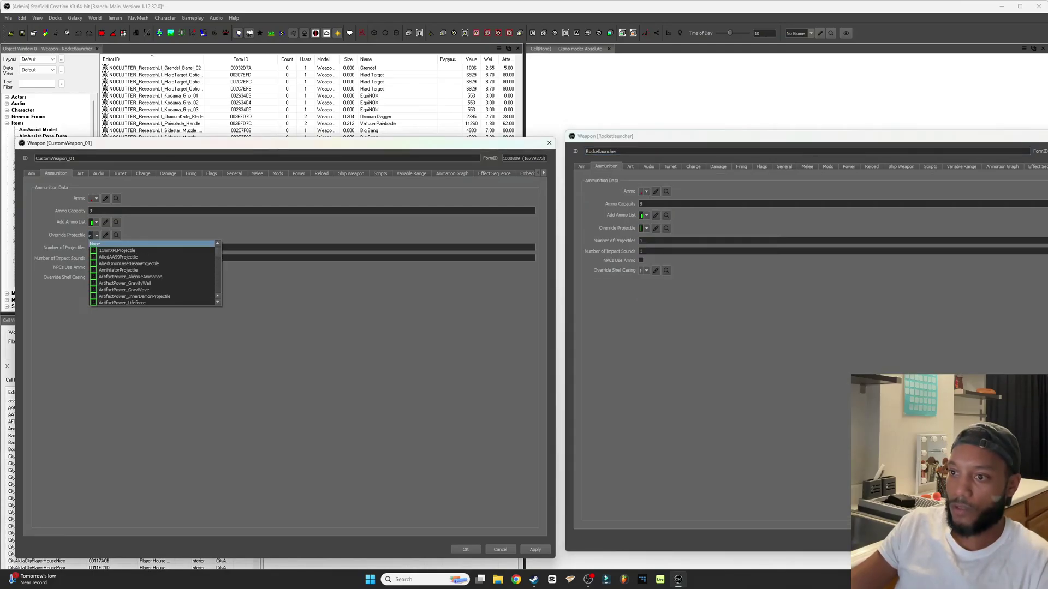
{"action": "scroll", "coordinate": [155, 273], "scroll_direction": "down", "scroll_amount": 5}
{"action": "scroll", "coordinate": [156, 273], "scroll_direction": "down", "scroll_amount": 5}
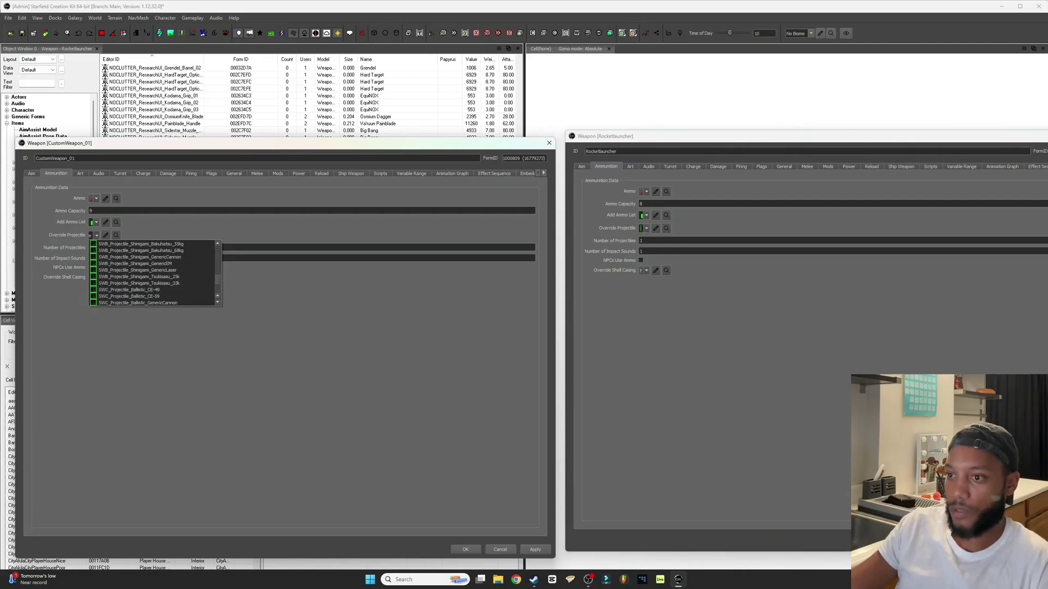
{"action": "scroll", "coordinate": [156, 273], "scroll_direction": "down", "scroll_amount": 5}
{"action": "scroll", "coordinate": [155, 273], "scroll_direction": "up", "scroll_amount": 3}
{"action": "scroll", "coordinate": [155, 272], "scroll_direction": "up", "scroll_amount": 3}
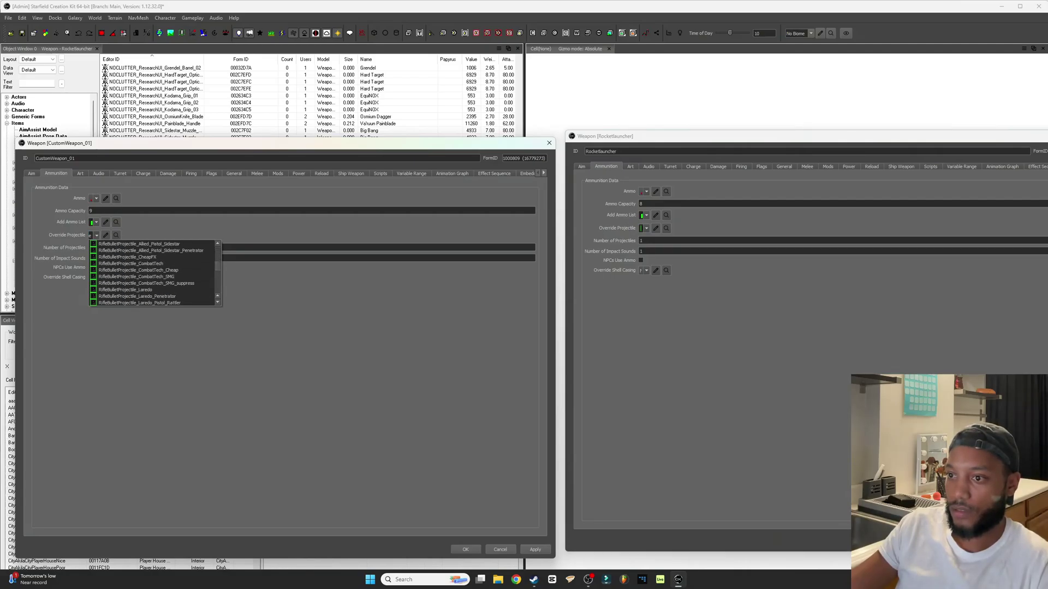
{"action": "scroll", "coordinate": [156, 273], "scroll_direction": "down", "scroll_amount": 5}
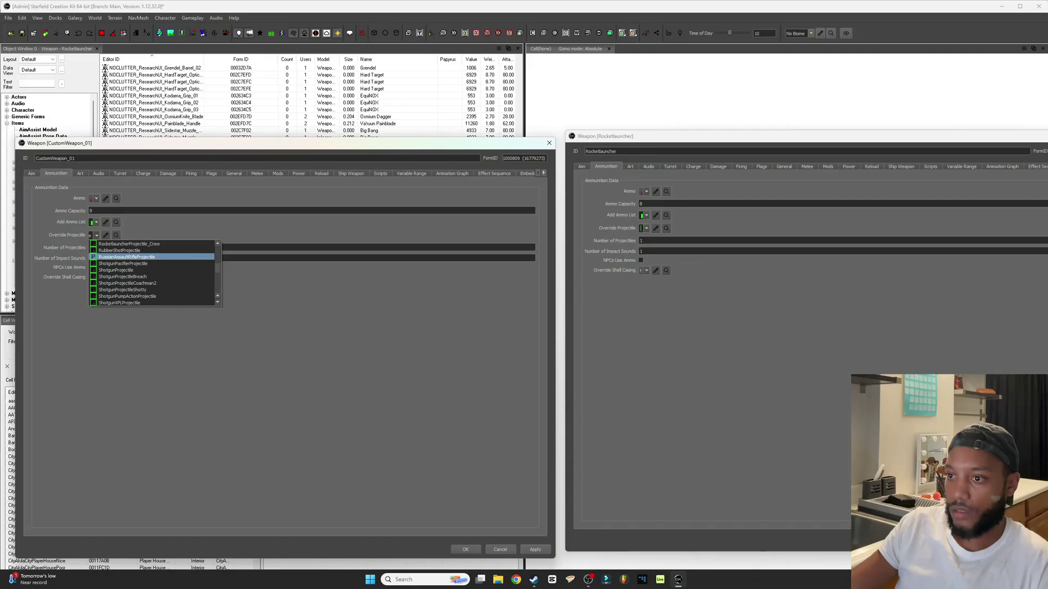
{"action": "scroll", "coordinate": [156, 257], "scroll_direction": "up", "scroll_amount": 1}
{"action": "scroll", "coordinate": [156, 257], "scroll_direction": "up", "scroll_amount": 1}
{"action": "scroll", "coordinate": [156, 257], "scroll_direction": "up", "scroll_amount": 1}
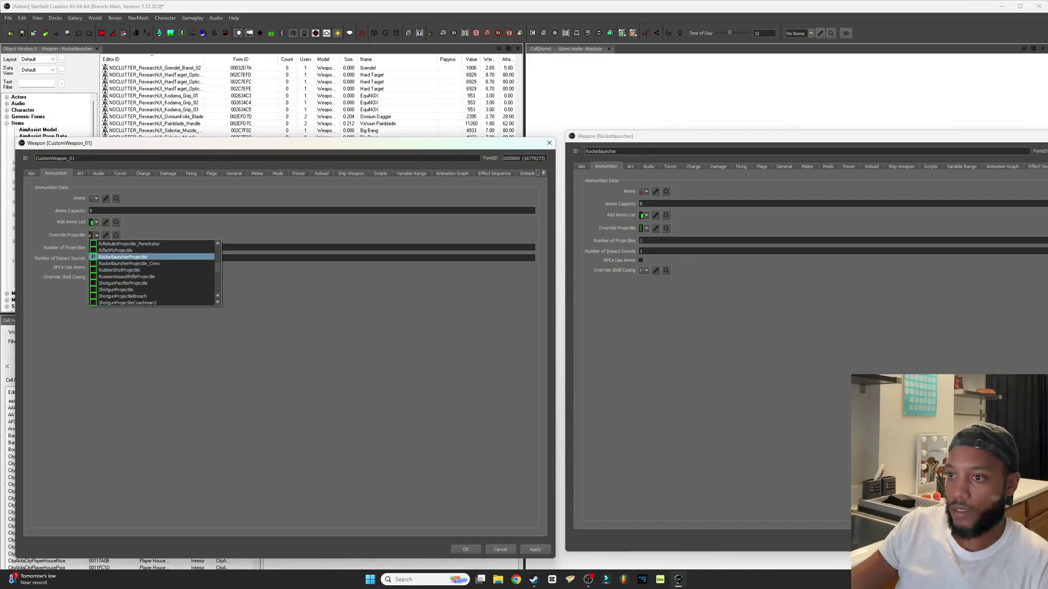
{"action": "left_click", "coordinate": [156, 257]}
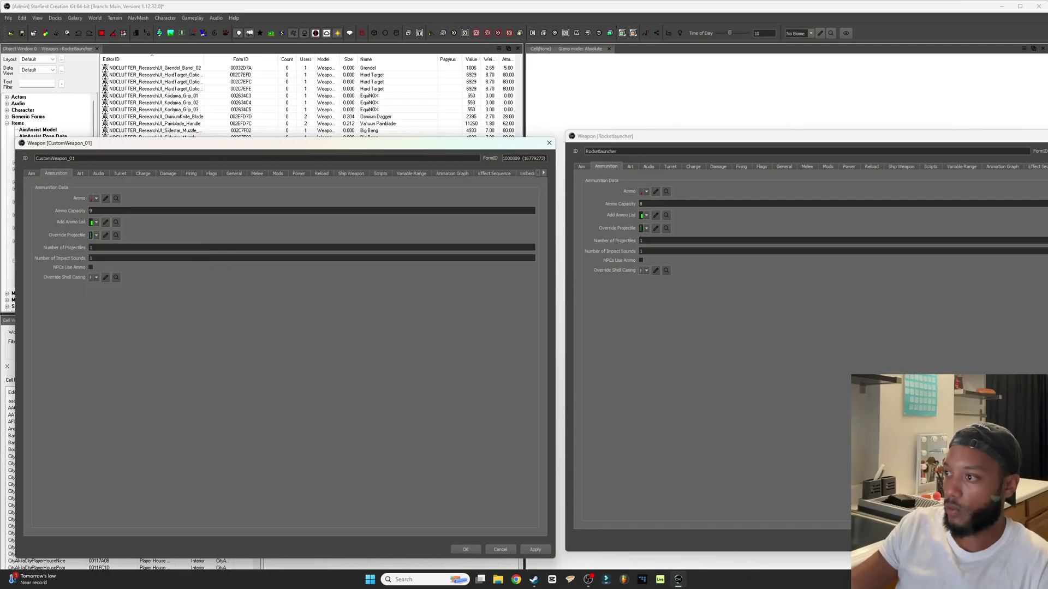
{"action": "key", "text": "Escape"}
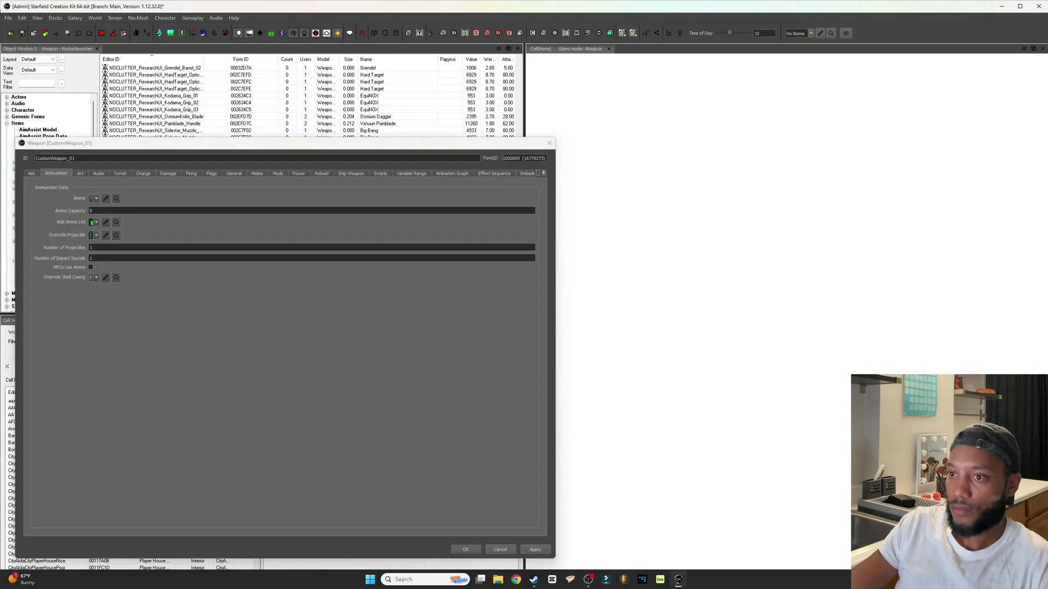
{"action": "left_click", "coordinate": [96, 222]}
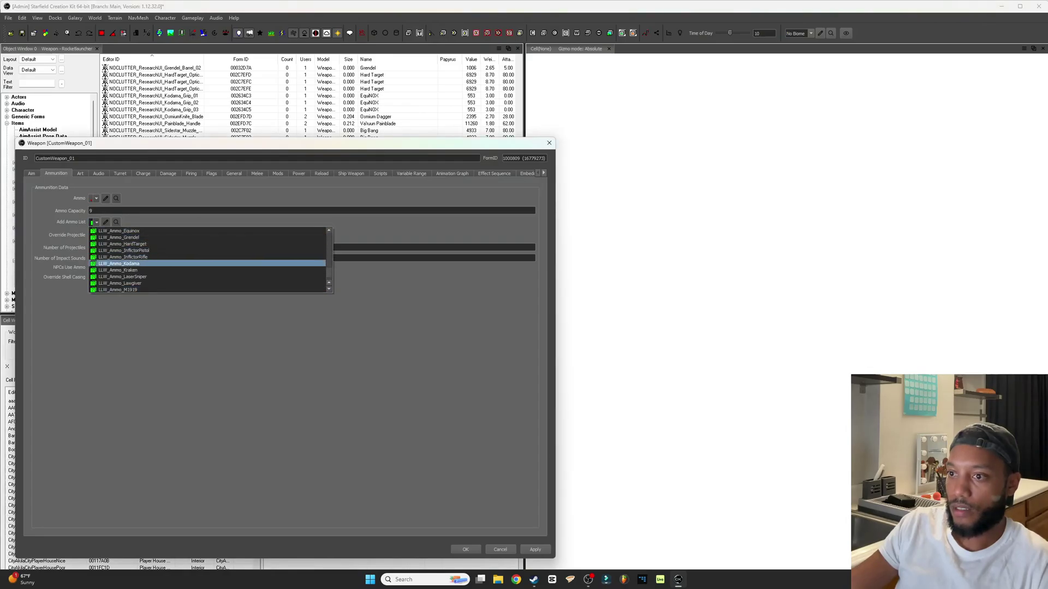
{"action": "scroll", "coordinate": [208, 260], "scroll_direction": "up", "scroll_amount": 5}
{"action": "scroll", "coordinate": [208, 244], "scroll_direction": "up", "scroll_amount": 5}
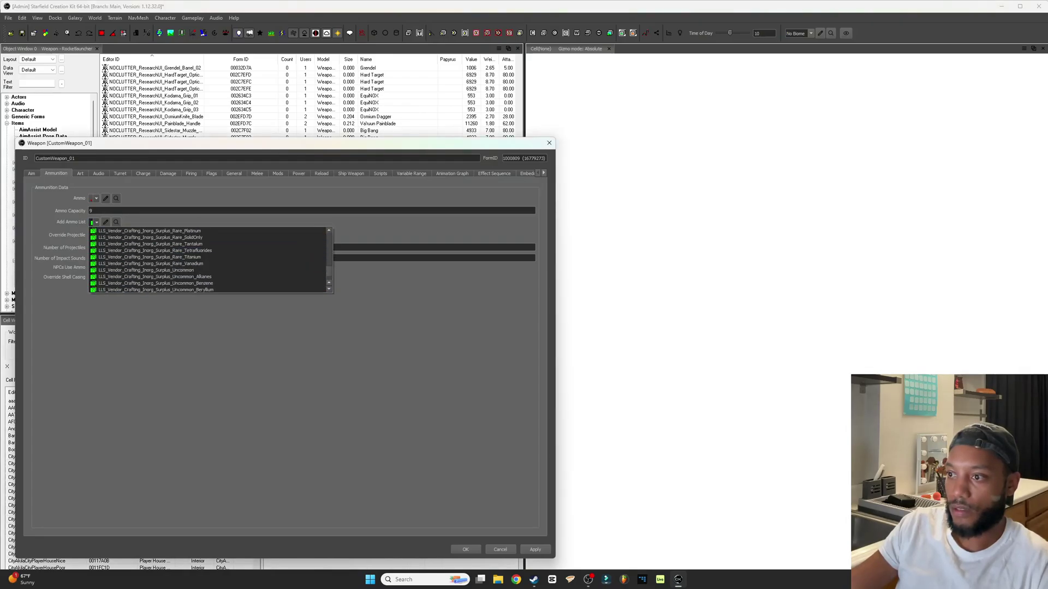
{"action": "scroll", "coordinate": [208, 244], "scroll_direction": "up", "scroll_amount": 5}
{"action": "scroll", "coordinate": [208, 244], "scroll_direction": "up", "scroll_amount": 5}
{"action": "scroll", "coordinate": [208, 244], "scroll_direction": "up", "scroll_amount": 5}
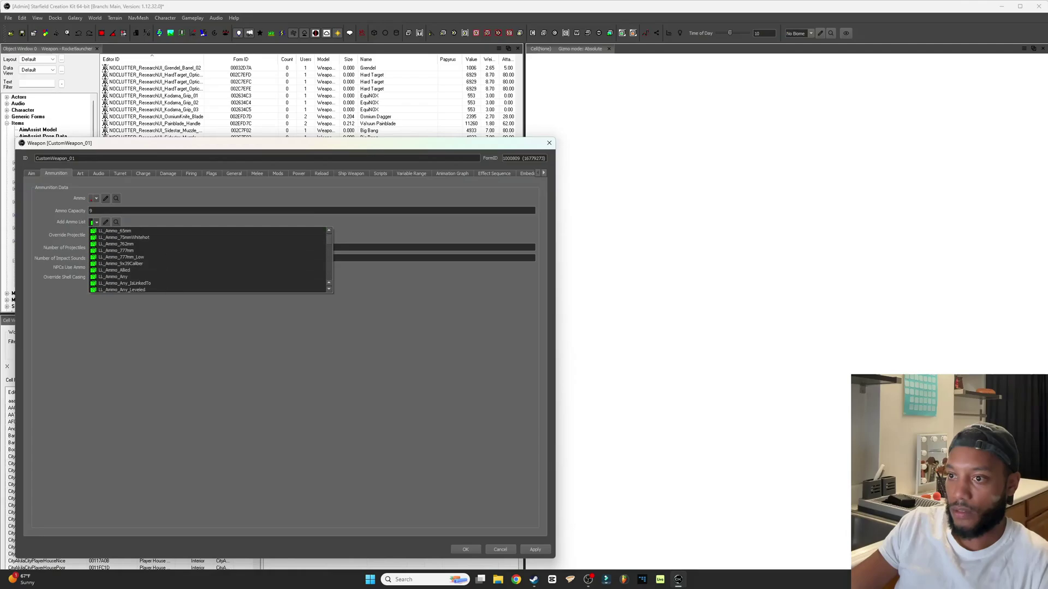
{"action": "scroll", "coordinate": [207, 262], "scroll_direction": "up", "scroll_amount": 3}
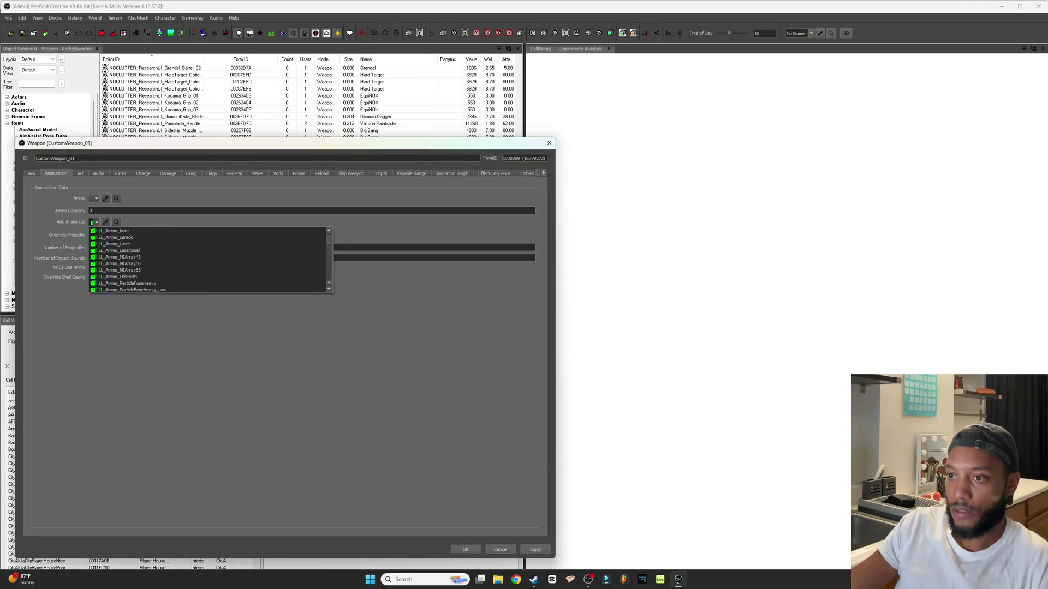
{"action": "scroll", "coordinate": [211, 260], "scroll_direction": "down", "scroll_amount": 3}
{"action": "scroll", "coordinate": [210, 260], "scroll_direction": "down", "scroll_amount": 3}
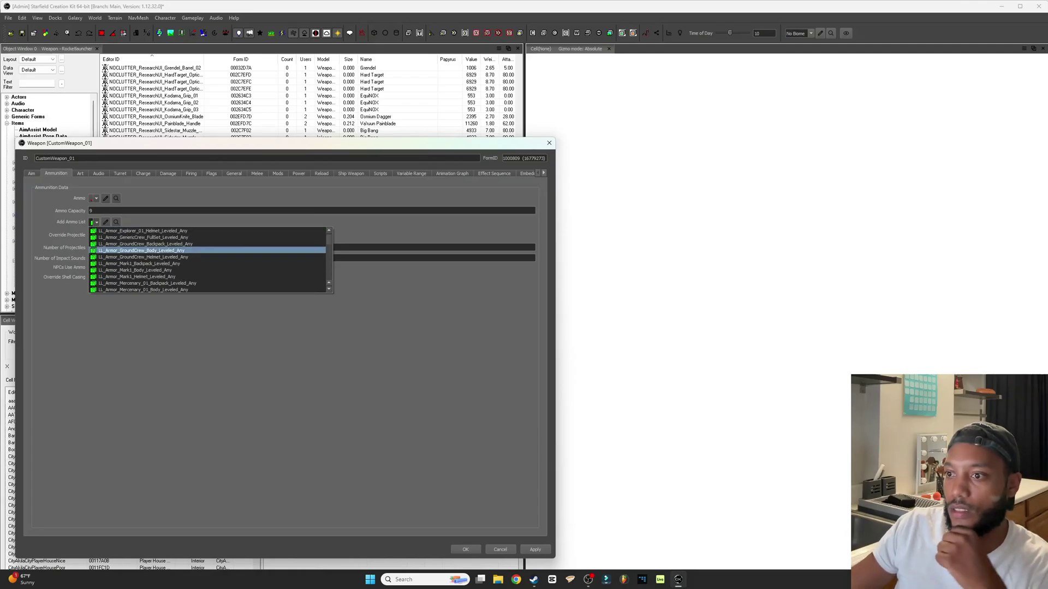
{"action": "scroll", "coordinate": [210, 261], "scroll_direction": "down", "scroll_amount": 2}
{"action": "scroll", "coordinate": [210, 261], "scroll_direction": "down", "scroll_amount": 3}
{"action": "scroll", "coordinate": [210, 260], "scroll_direction": "down", "scroll_amount": 3}
{"action": "scroll", "coordinate": [210, 260], "scroll_direction": "down", "scroll_amount": 3}
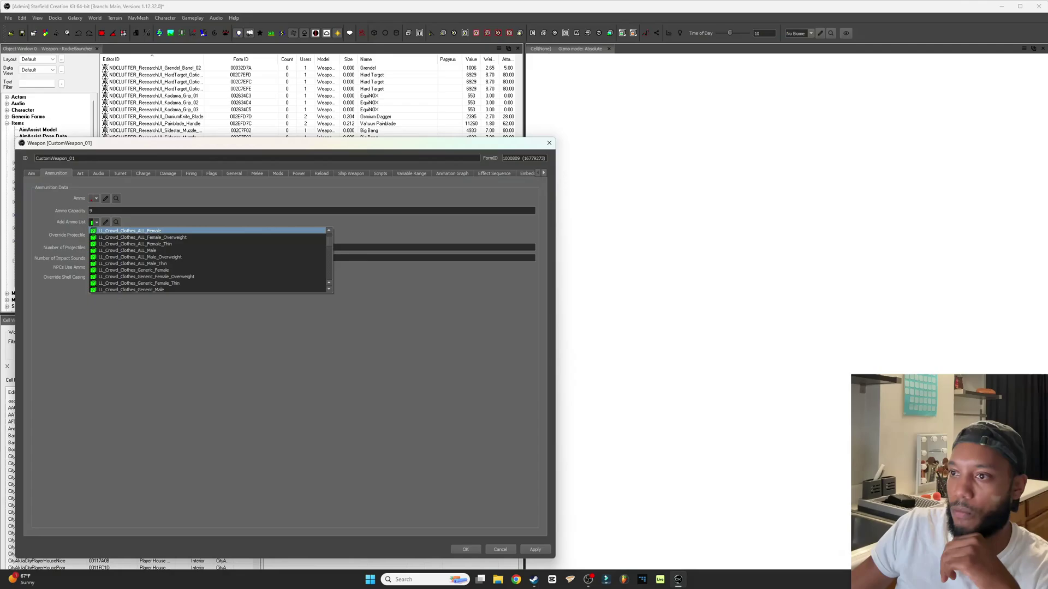
Step: Reopen Rocketlauncher beside the custom weapon and check its ammo list
{"action": "left_click", "coordinate": [210, 231]}
{"action": "left_click_drag", "start_coordinate": [157, 149], "coordinate": [153, 288]}
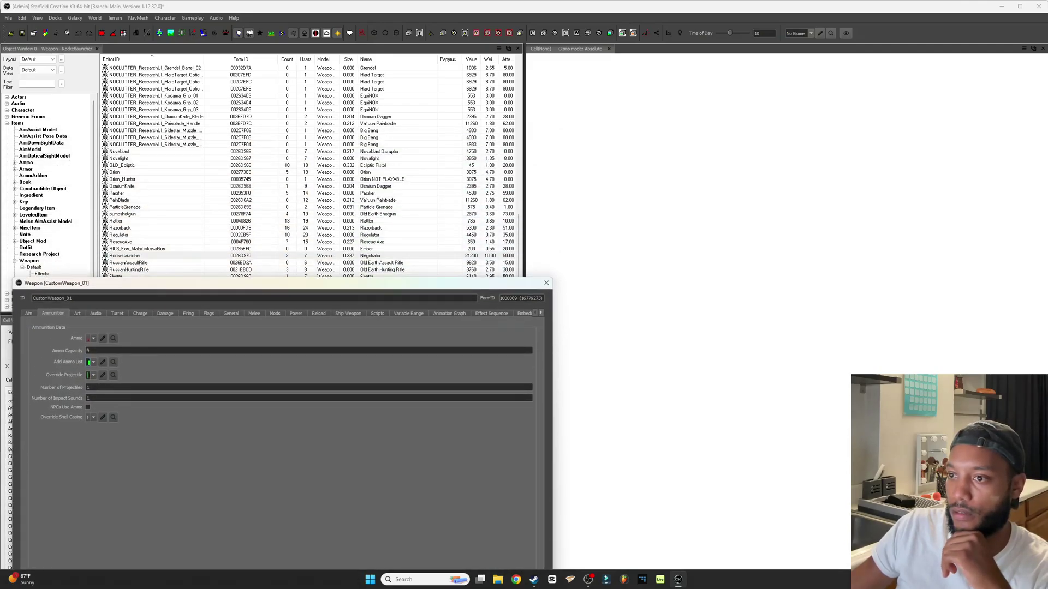
{"action": "double_click", "coordinate": [125, 256]}
{"action": "left_click_drag", "start_coordinate": [164, 283], "coordinate": [159, 197]}
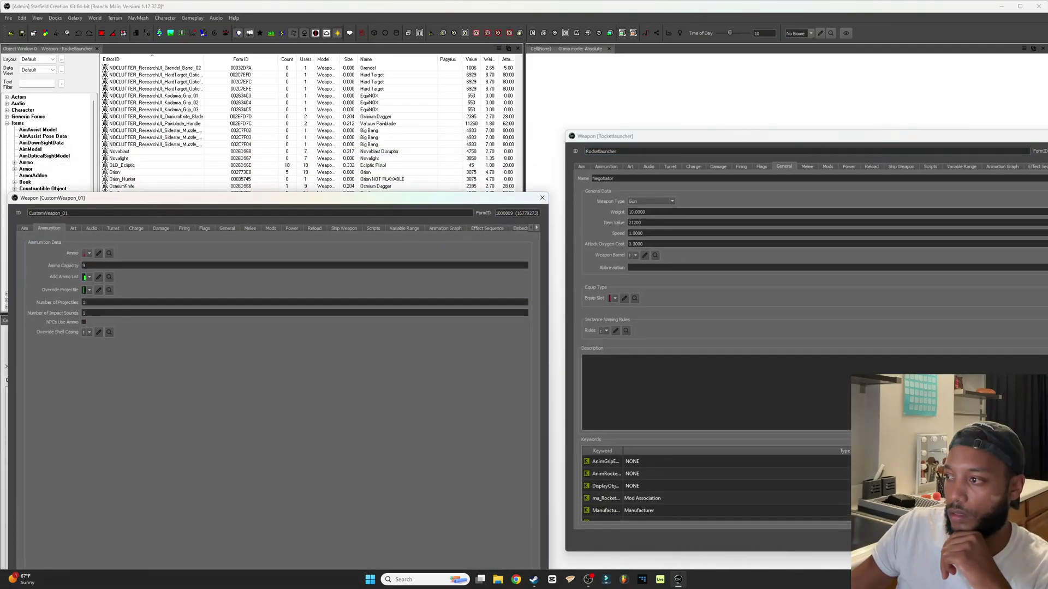
{"action": "left_click", "coordinate": [605, 166]}
{"action": "left_click", "coordinate": [644, 215]}
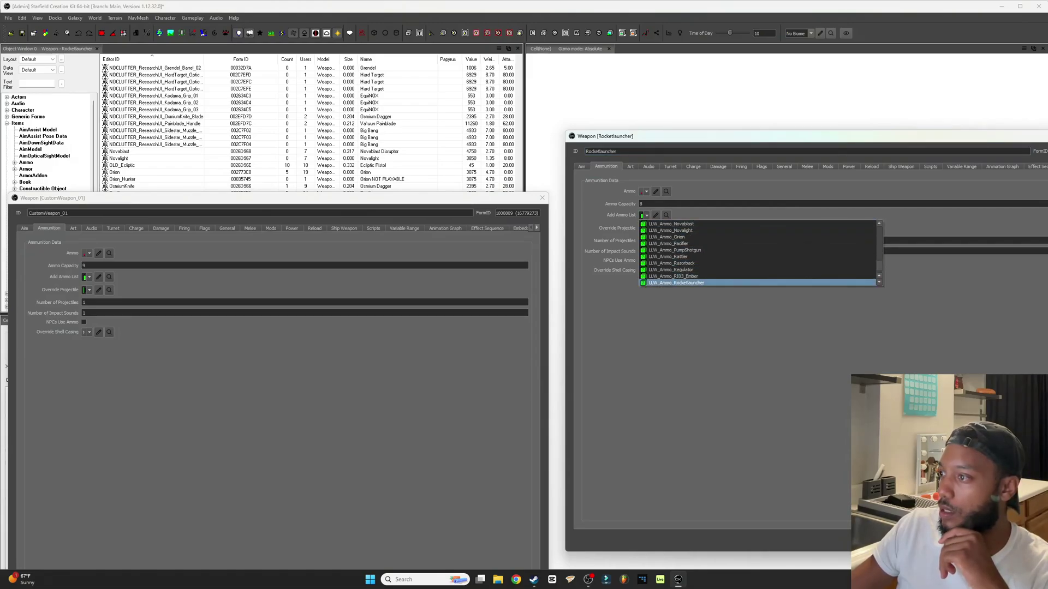
Step: Choose CustomWeapon_01's Add Ammo List entry, set ammo capacity 30, and compare ammo types
{"action": "left_click", "coordinate": [89, 277]}
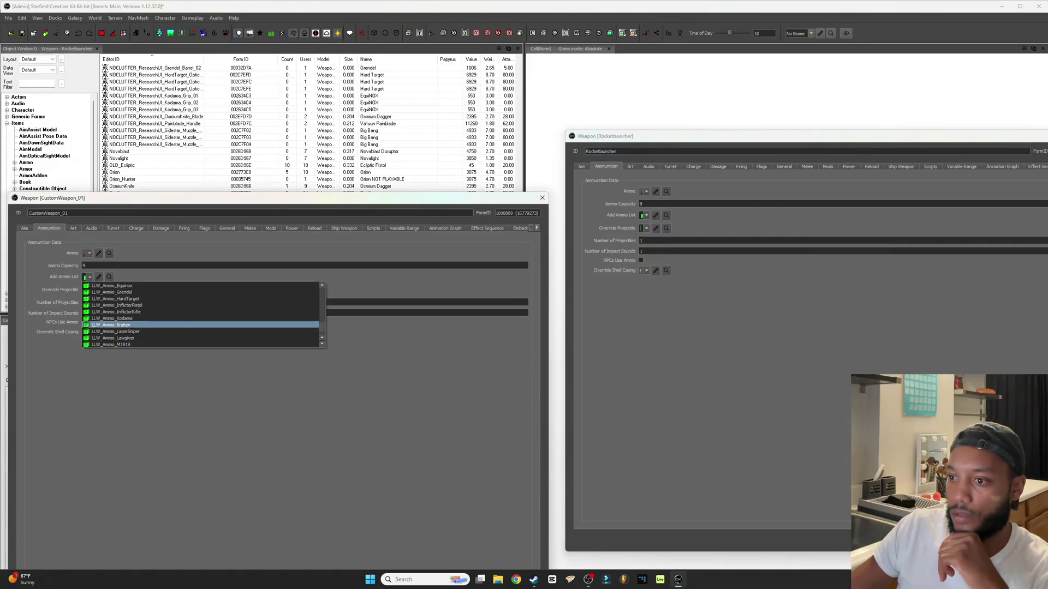
{"action": "key", "text": "Return"}
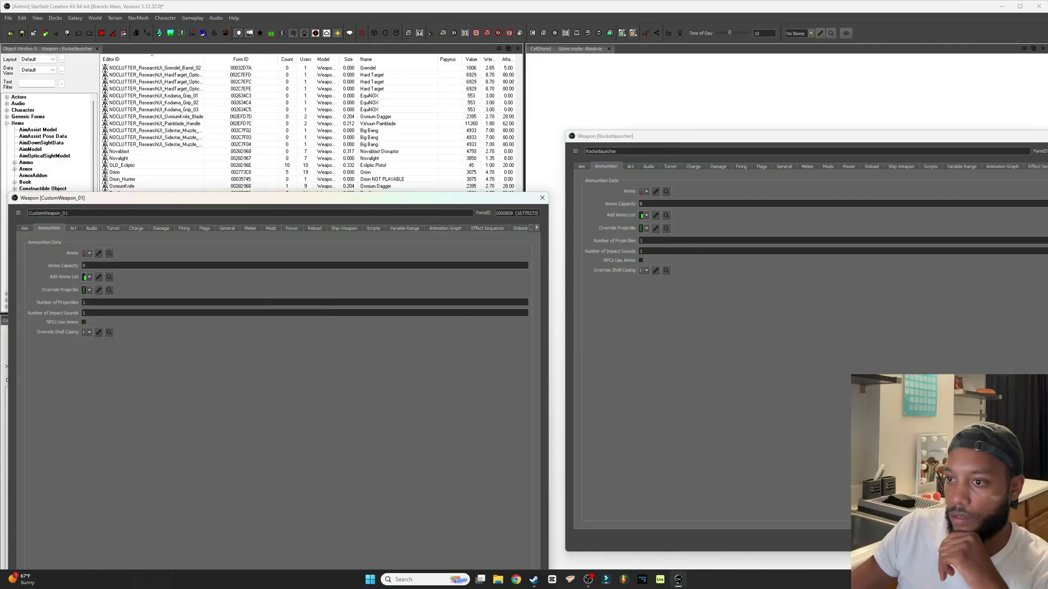
{"action": "key", "text": "shift+Tab"}
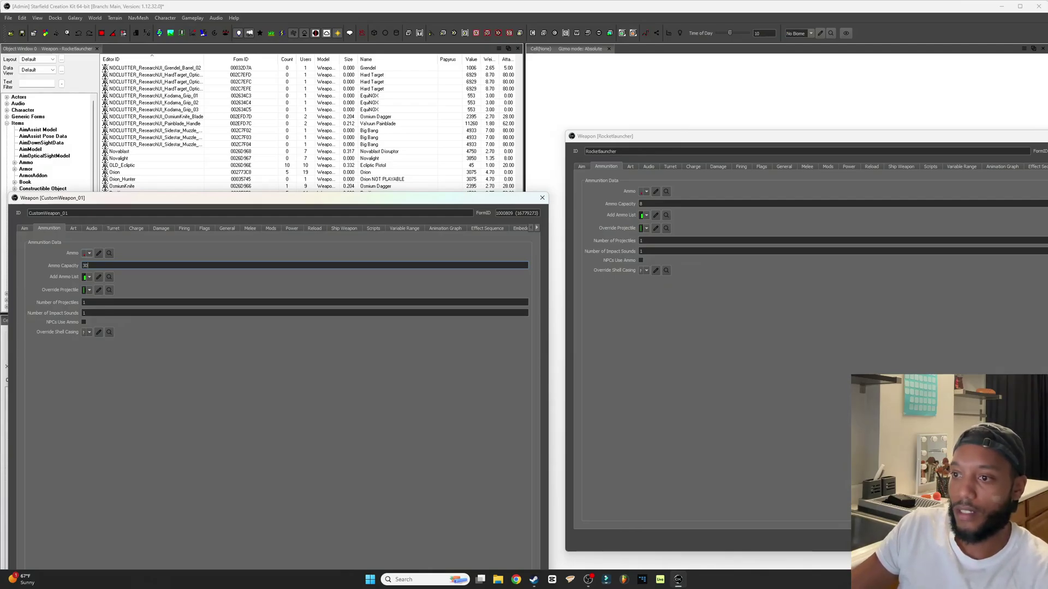
{"action": "left_click", "coordinate": [89, 253]}
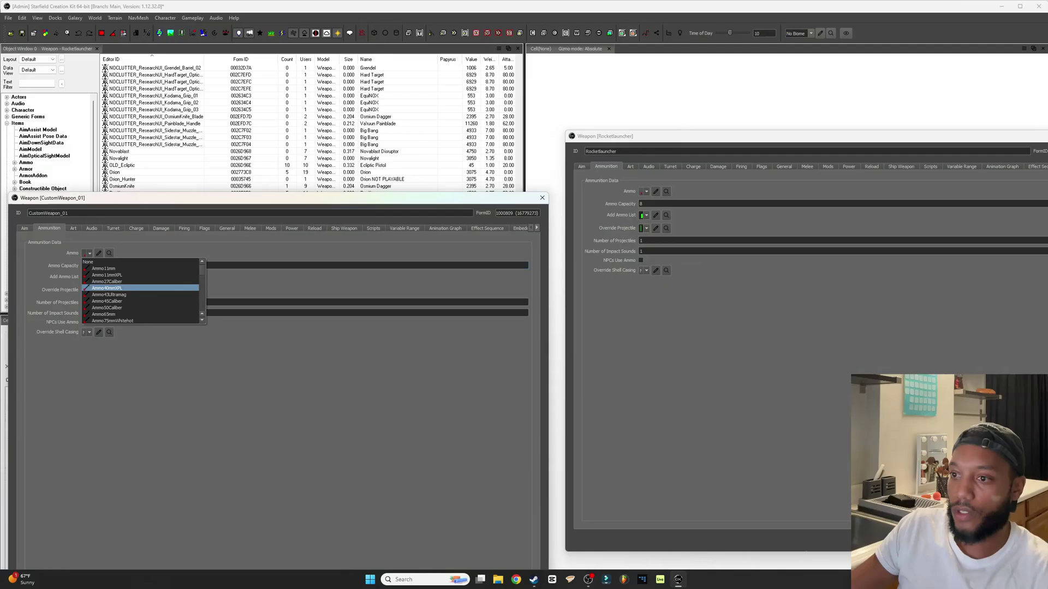
{"action": "left_click", "coordinate": [107, 288]}
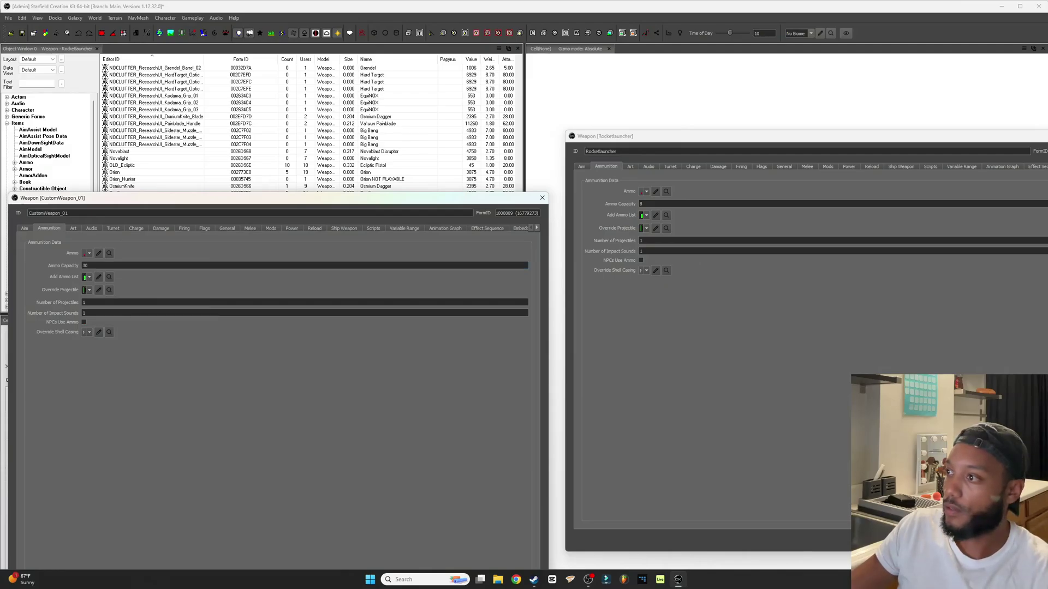
{"action": "left_click", "coordinate": [646, 192]}
{"action": "key", "text": "Return"}
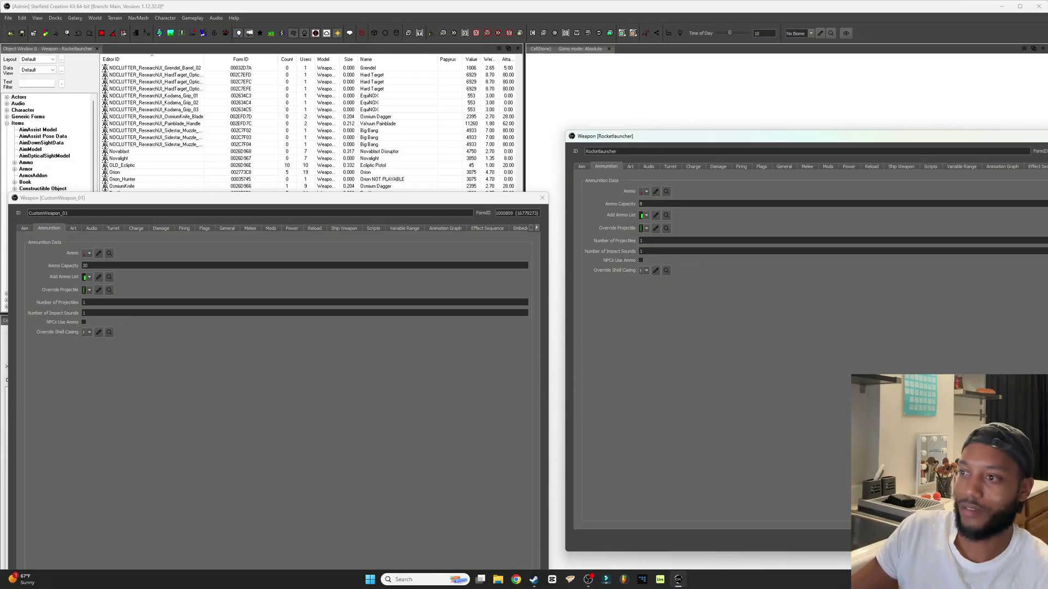
{"action": "left_click_drag", "start_coordinate": [374, 200], "coordinate": [374, 144]}
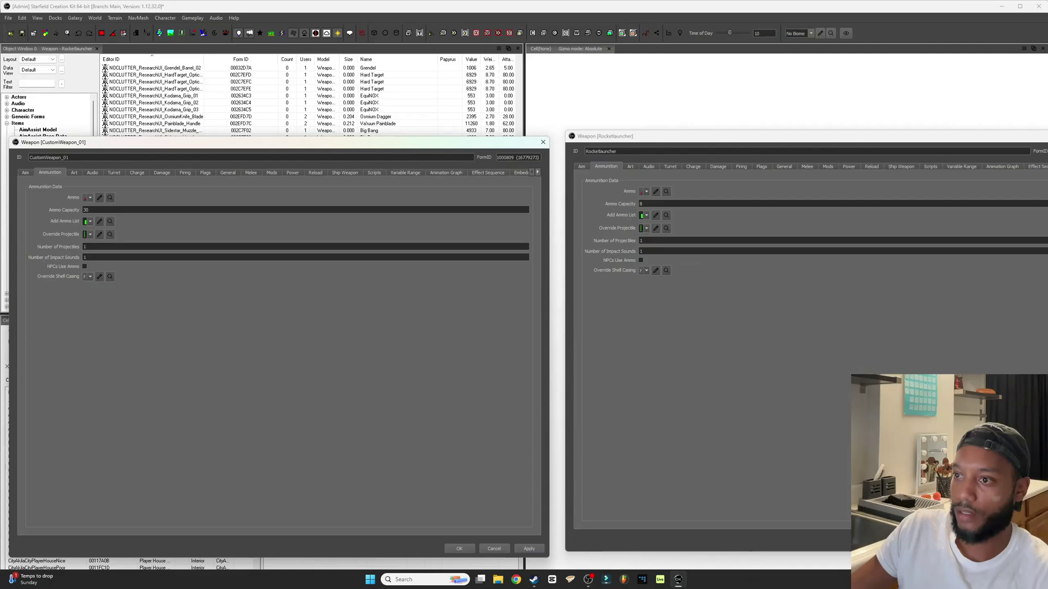
Step: Set CustomWeapon_01's base damage to 500 on the Damage tab
{"action": "left_click", "coordinate": [162, 173]}
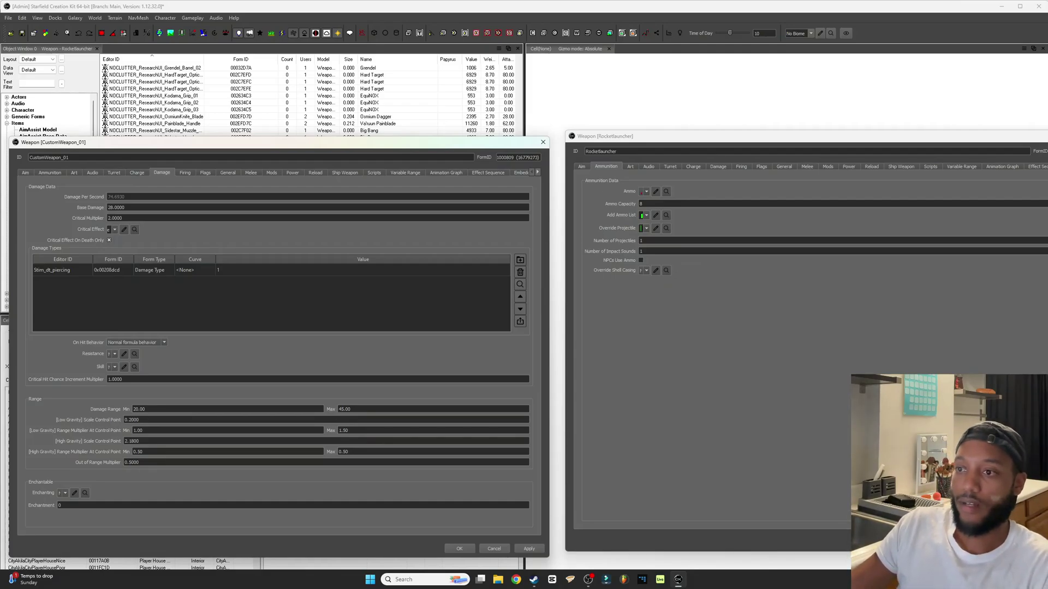
{"action": "key", "text": "Tab"}
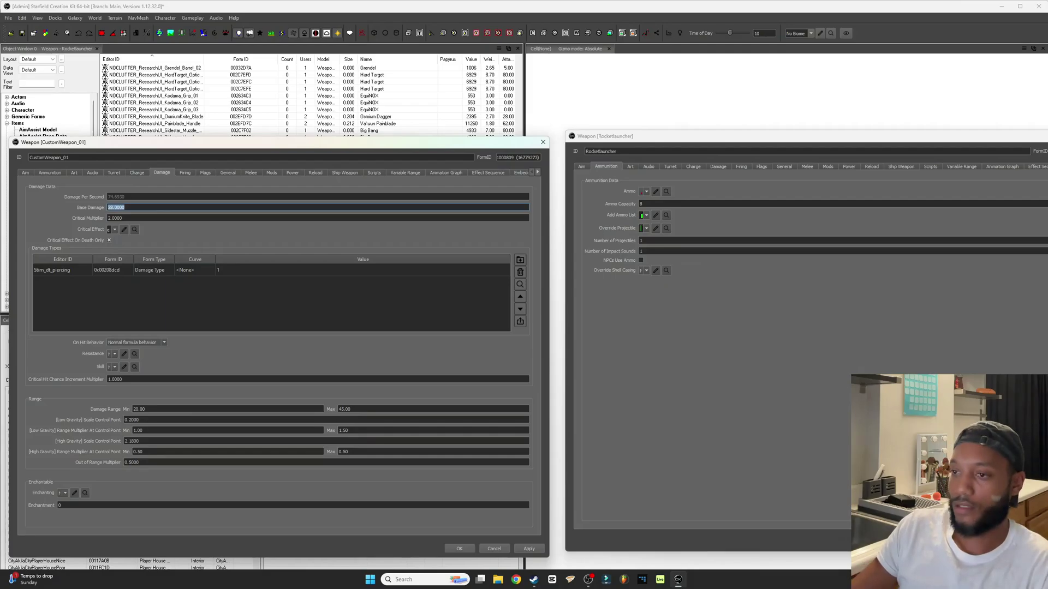
{"action": "type", "text": "500"}
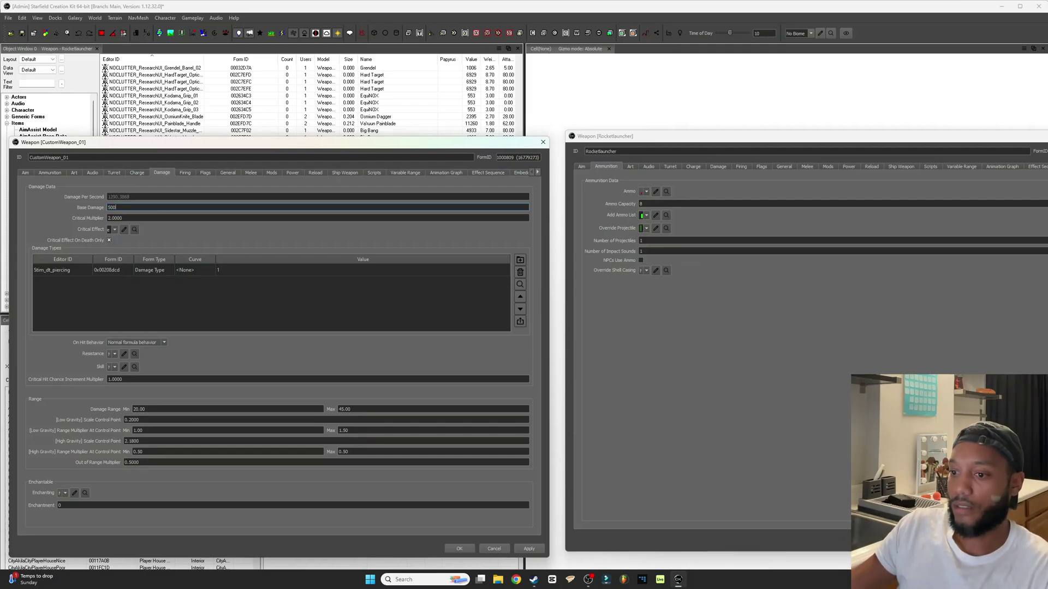
{"action": "key", "text": "Tab"}
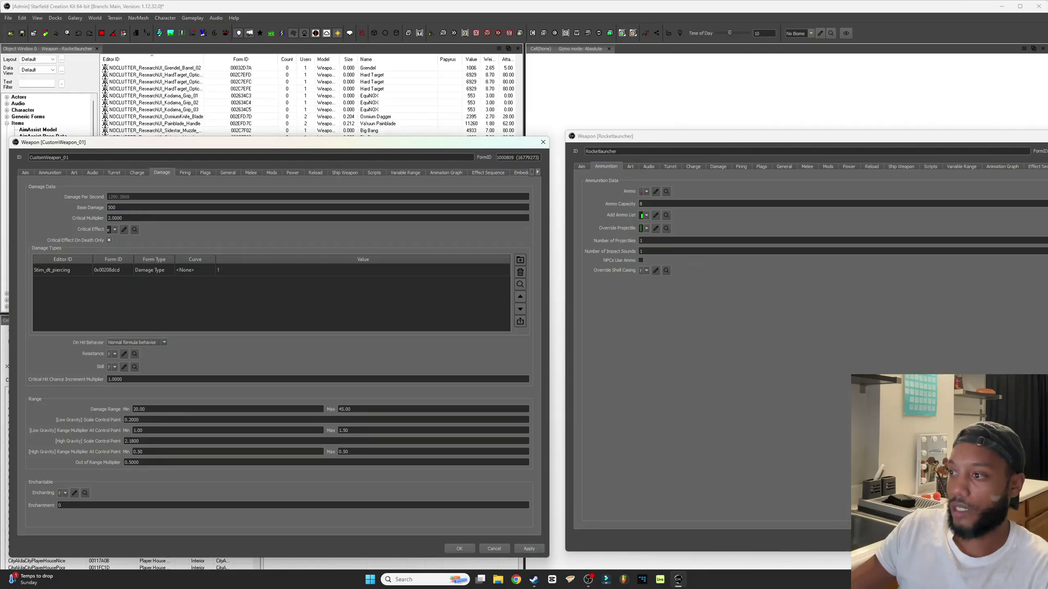
Step: Add a Stim_dt_freezing damage type with a value of 50
{"action": "left_click", "coordinate": [520, 260]}
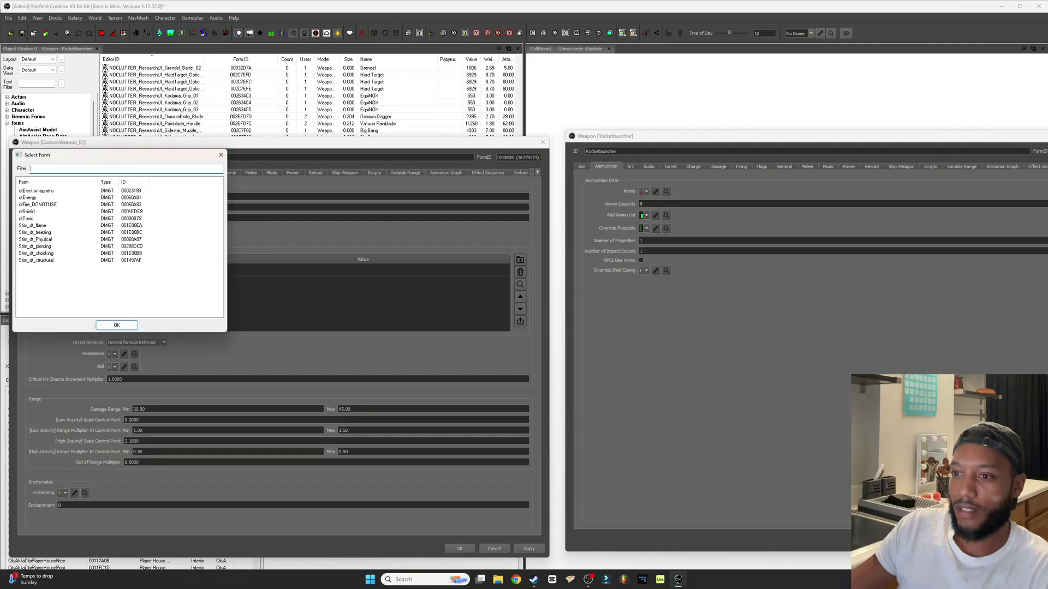
{"action": "left_click", "coordinate": [36, 232]}
{"action": "left_click", "coordinate": [117, 325]}
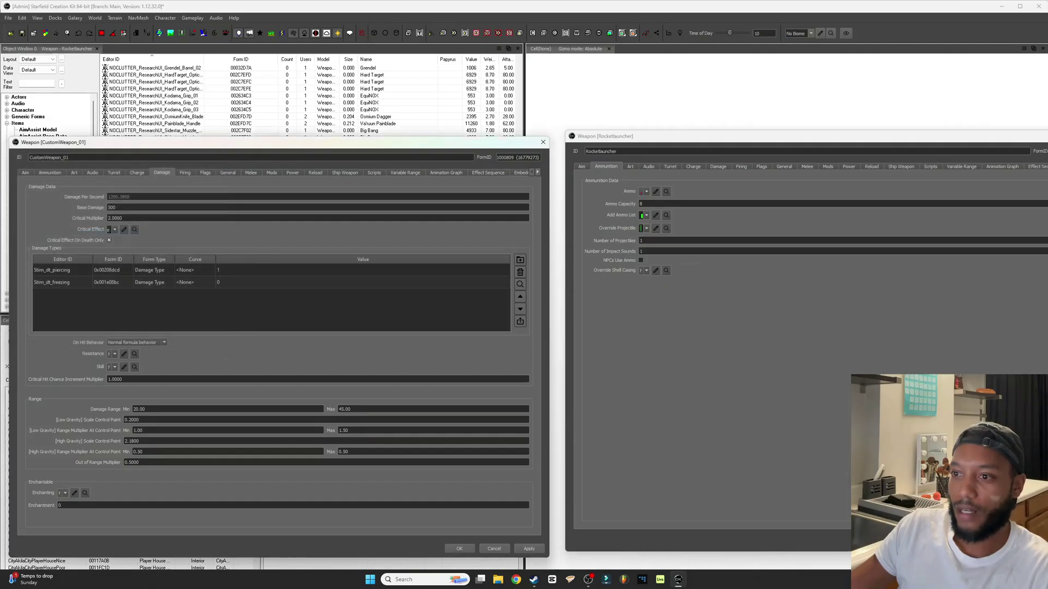
{"action": "double_click", "coordinate": [52, 283]}
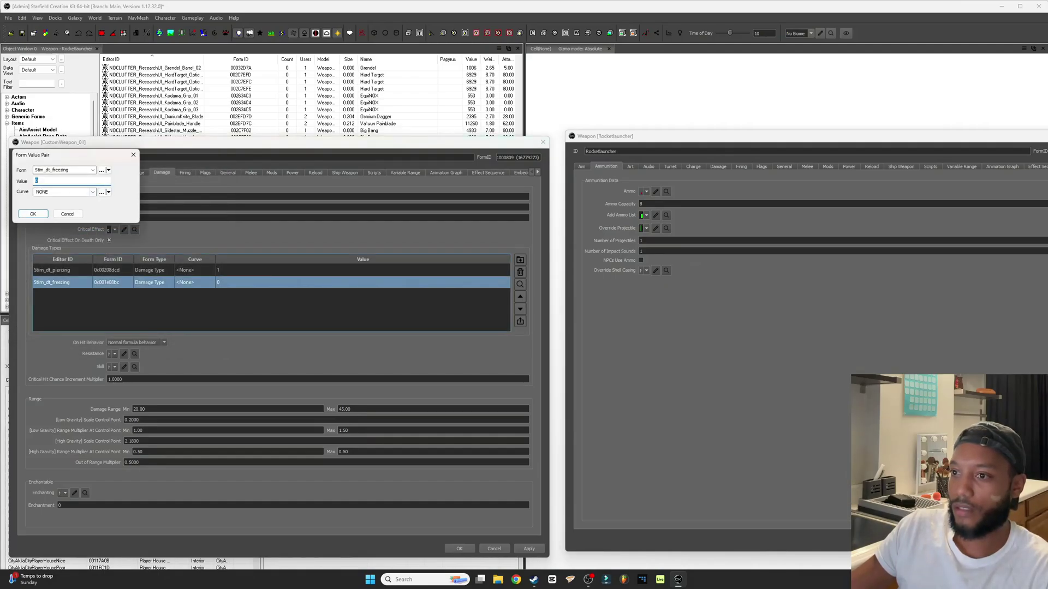
{"action": "type", "text": "50"}
{"action": "key", "text": "Return"}
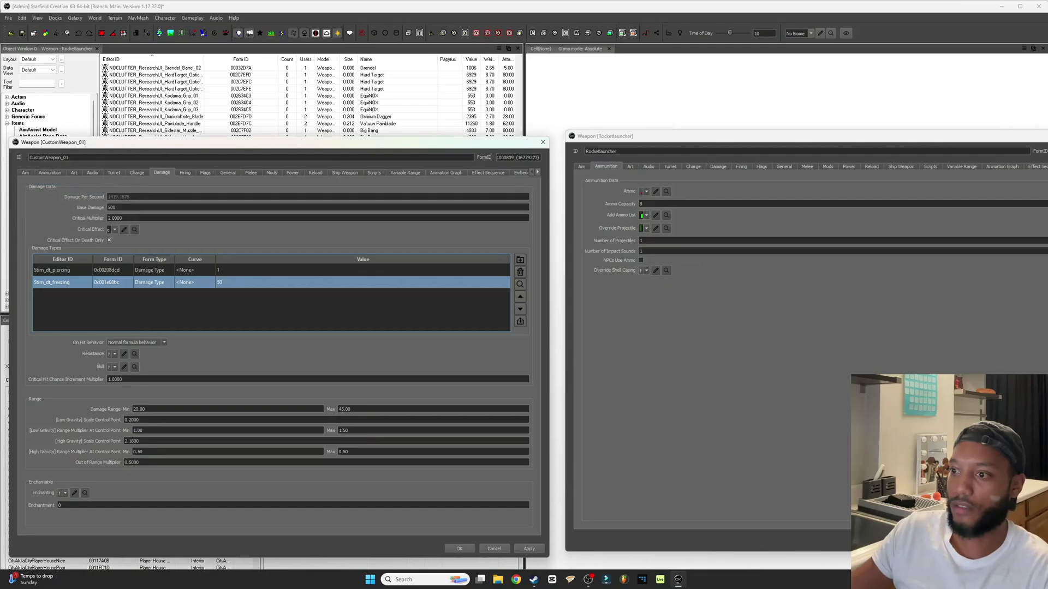
{"action": "key", "text": "ctrl+Tab"}
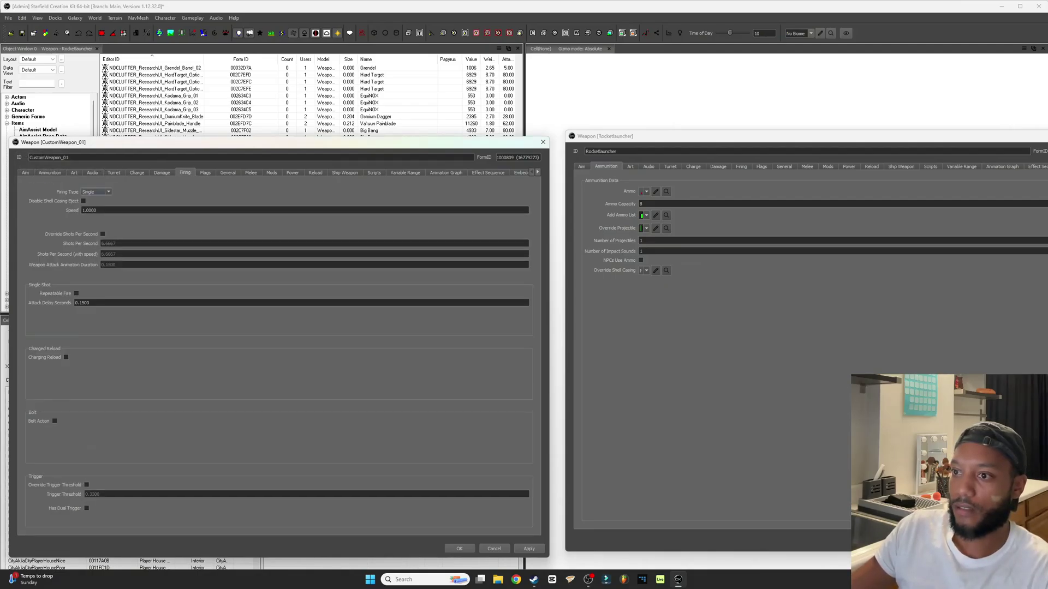
Step: Set CustomWeapon_01's firing speed to 2
{"action": "key", "text": "Tab"}
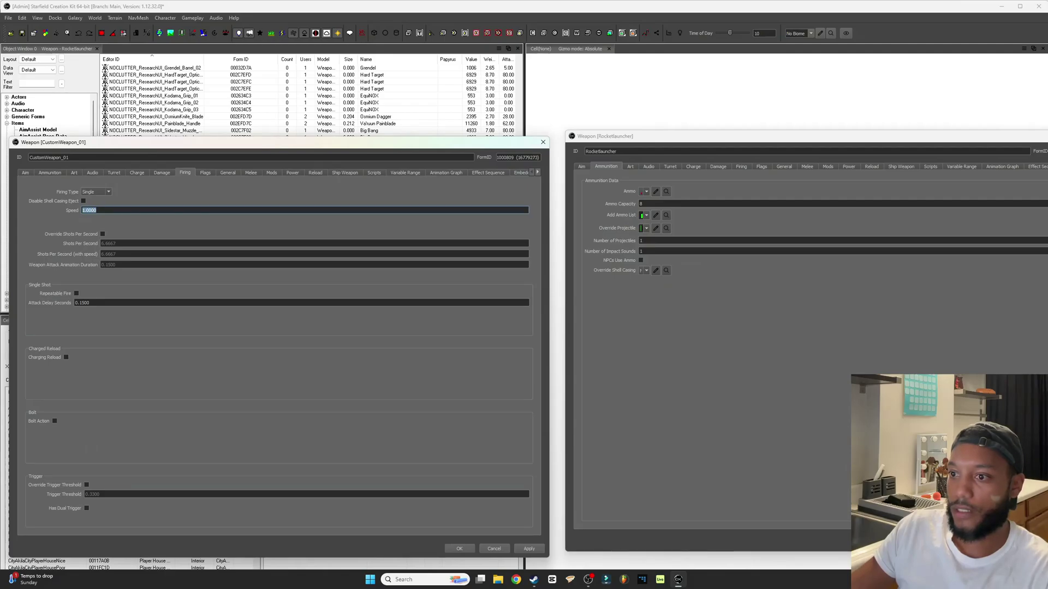
{"action": "type", "text": "2"}
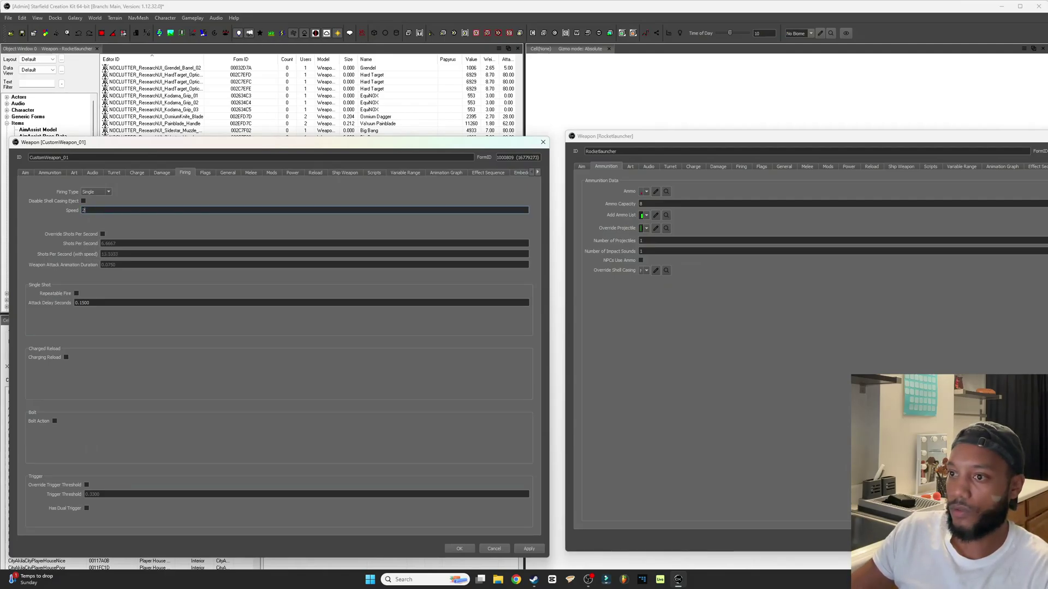
{"action": "key", "text": "ctrl+Tab"}
{"action": "key", "text": "ctrl+Tab"}
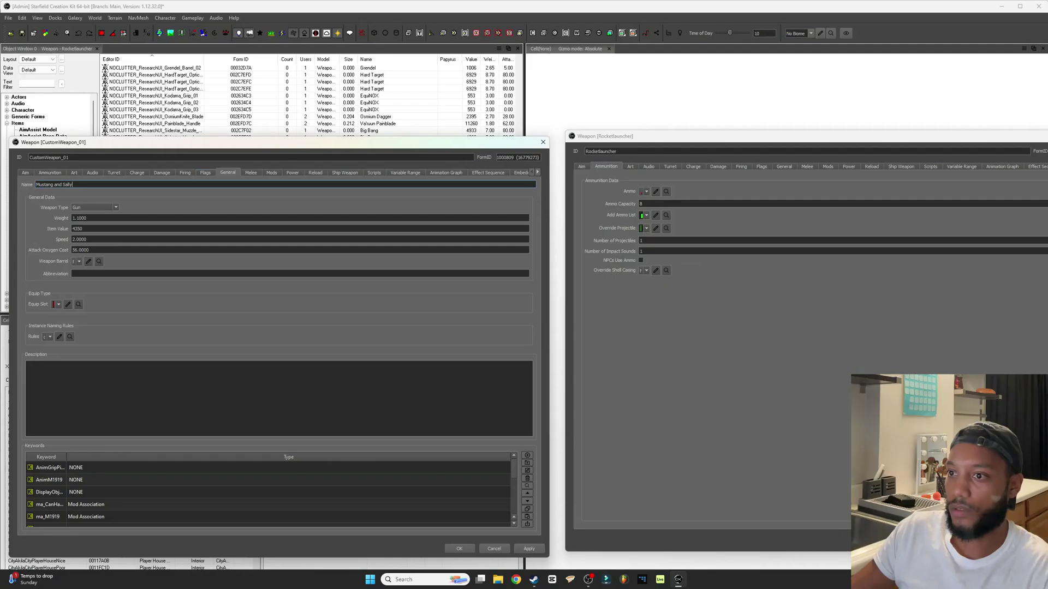
Step: Set the General tab item value to 50000, then review the other settings pages
{"action": "key", "text": "Tab"}
{"action": "key", "text": "Tab"}
{"action": "key", "text": "Tab"}
{"action": "type", "text": "50000"}
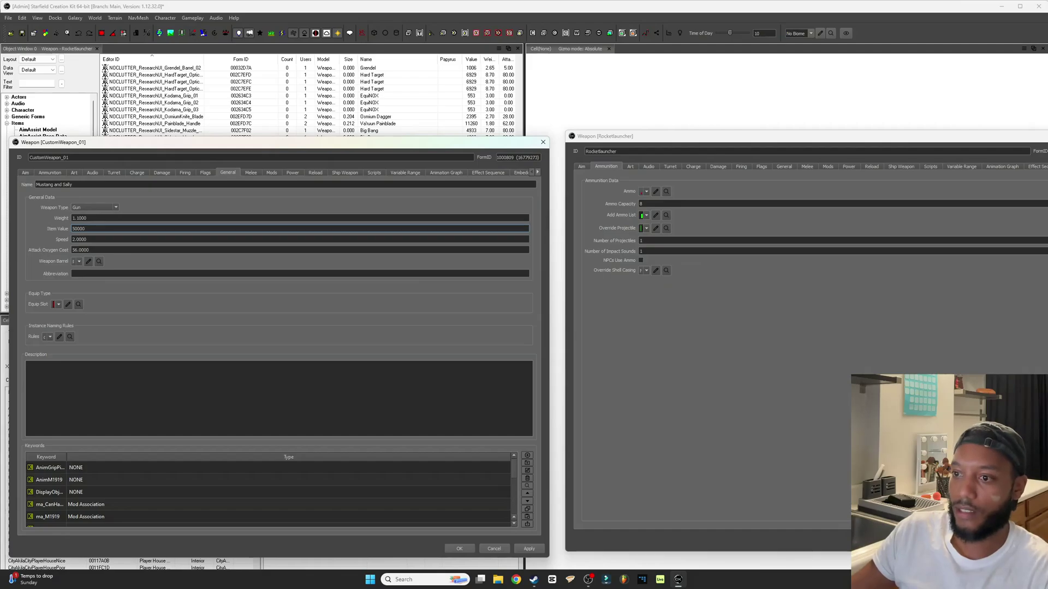
{"action": "key", "text": "ctrl+Tab"}
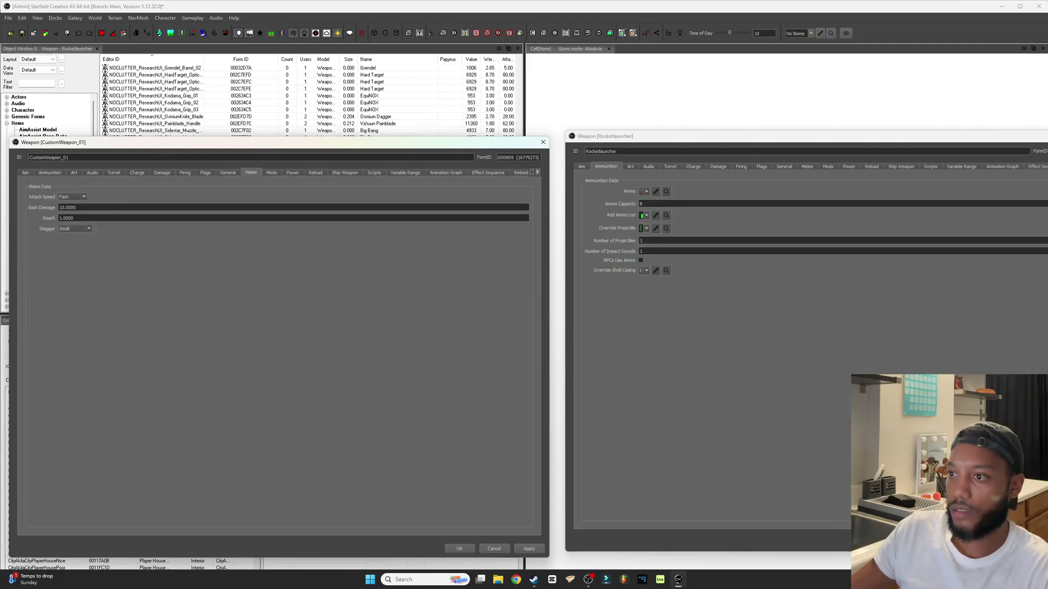
{"action": "key", "text": "ctrl+Tab"}
{"action": "key", "text": "ctrl+Tab"}
{"action": "key", "text": "ctrl+Tab"}
{"action": "key", "text": "ctrl+Tab"}
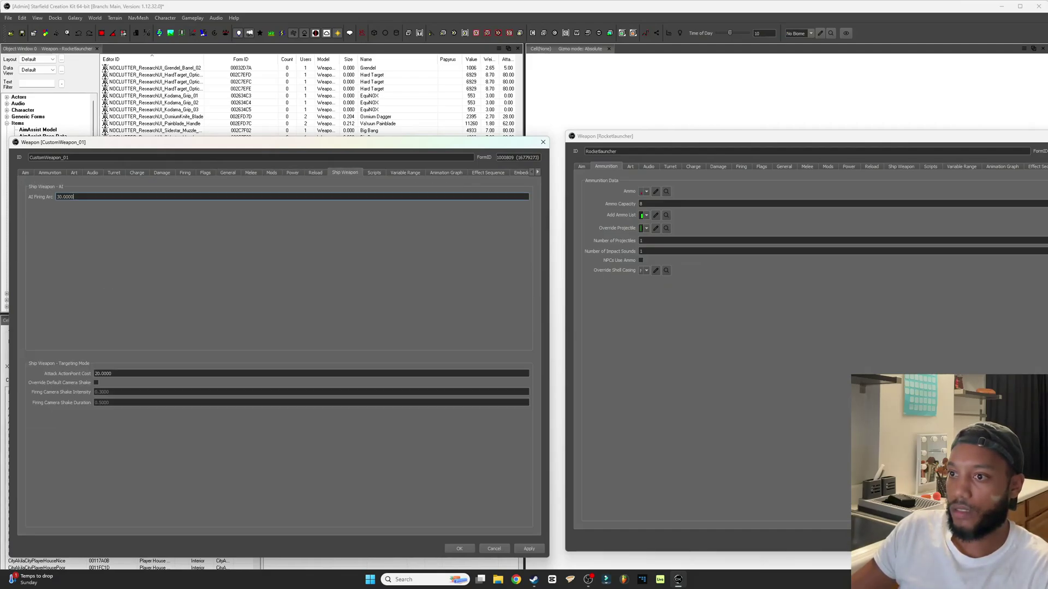
{"action": "key", "text": "ctrl+shift+Tab"}
{"action": "key", "text": "ctrl+shift+Tab"}
{"action": "key", "text": "ctrl+shift+Tab"}
{"action": "key", "text": "ctrl+shift+Tab"}
{"action": "key", "text": "ctrl+shift+Tab"}
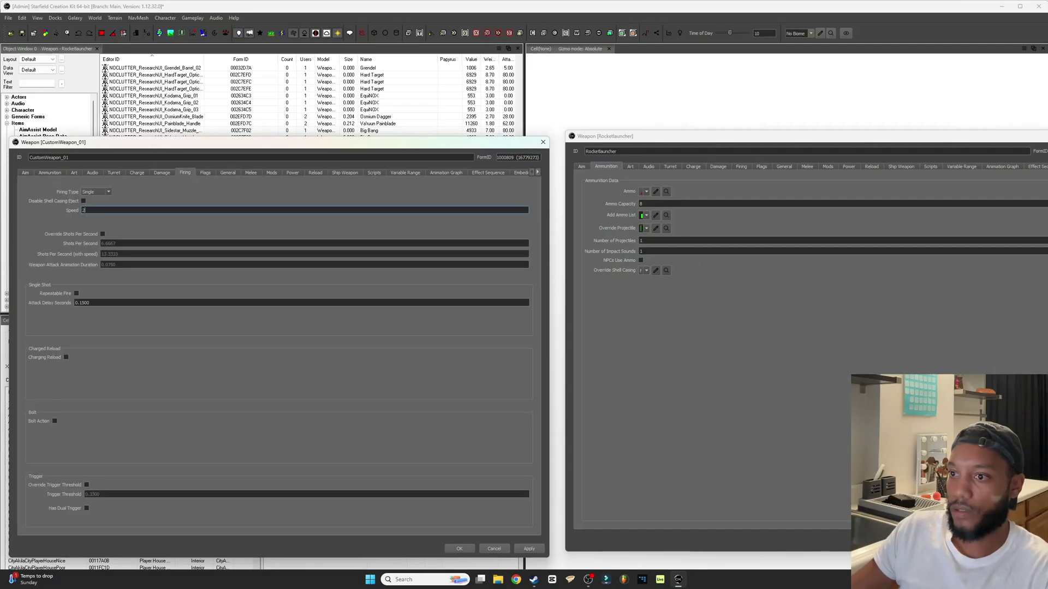
{"action": "key", "text": "ctrl+shift+Tab"}
{"action": "key", "text": "ctrl+shift+Tab"}
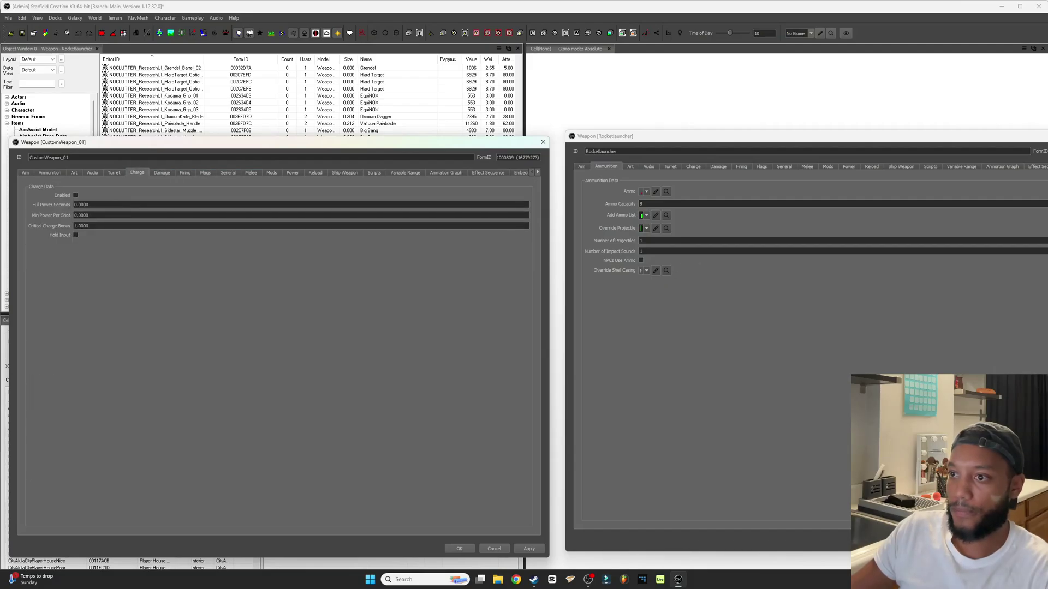
{"action": "key", "text": "ctrl+shift+Tab"}
{"action": "key", "text": "ctrl+shift+Tab"}
{"action": "key", "text": "ctrl+shift+Tab"}
{"action": "key", "text": "ctrl+shift+Tab"}
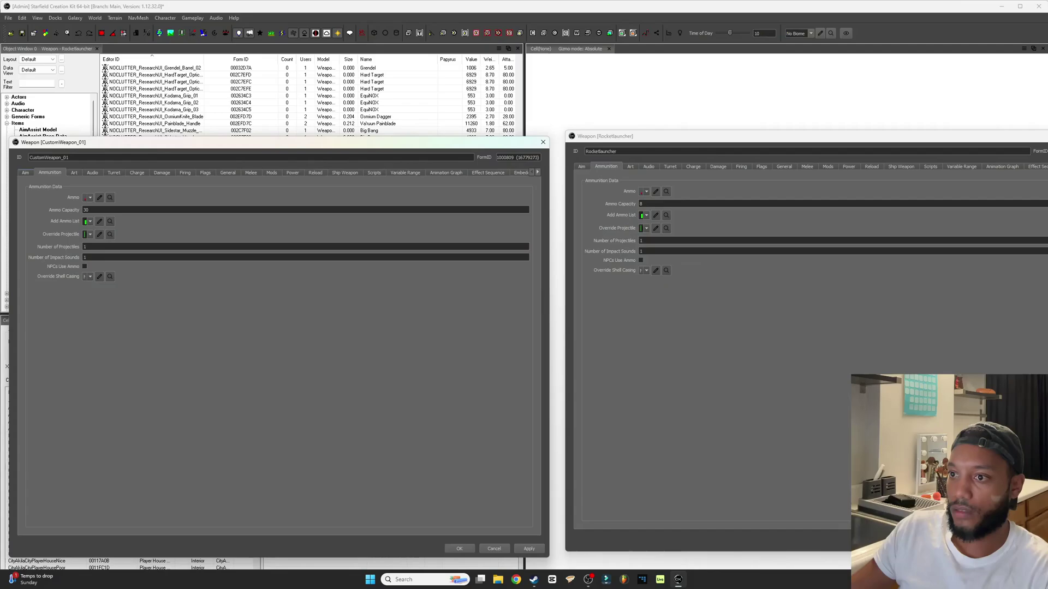
{"action": "key", "text": "ctrl+shift+Tab"}
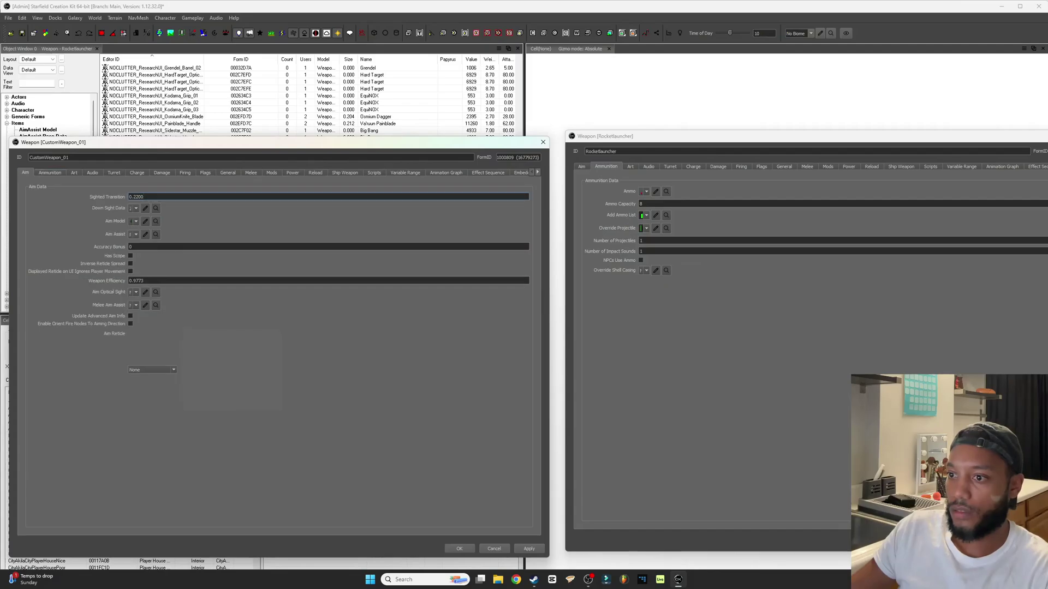
Step: Compare with Rocketlauncher's Aim tab, then set CustomWeapon_01's aim reticle to Shotgun
{"action": "left_click", "coordinate": [152, 370]}
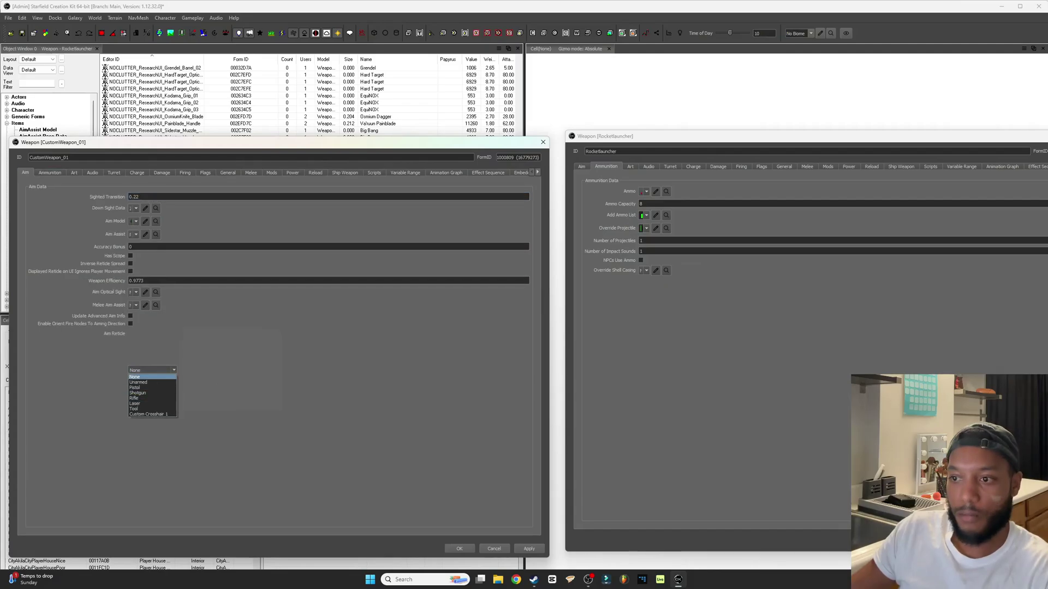
{"action": "key", "text": "Down"}
{"action": "key", "text": "Down"}
{"action": "key", "text": "Down"}
{"action": "key", "text": "Up"}
{"action": "key", "text": "Up"}
{"action": "key", "text": "Up"}
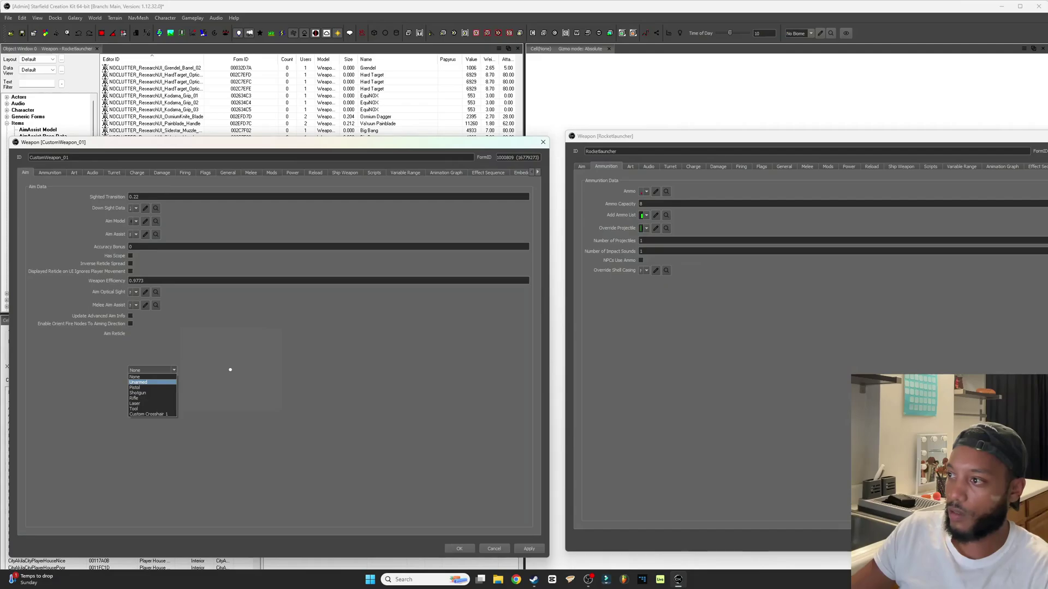
{"action": "left_click", "coordinate": [582, 166]}
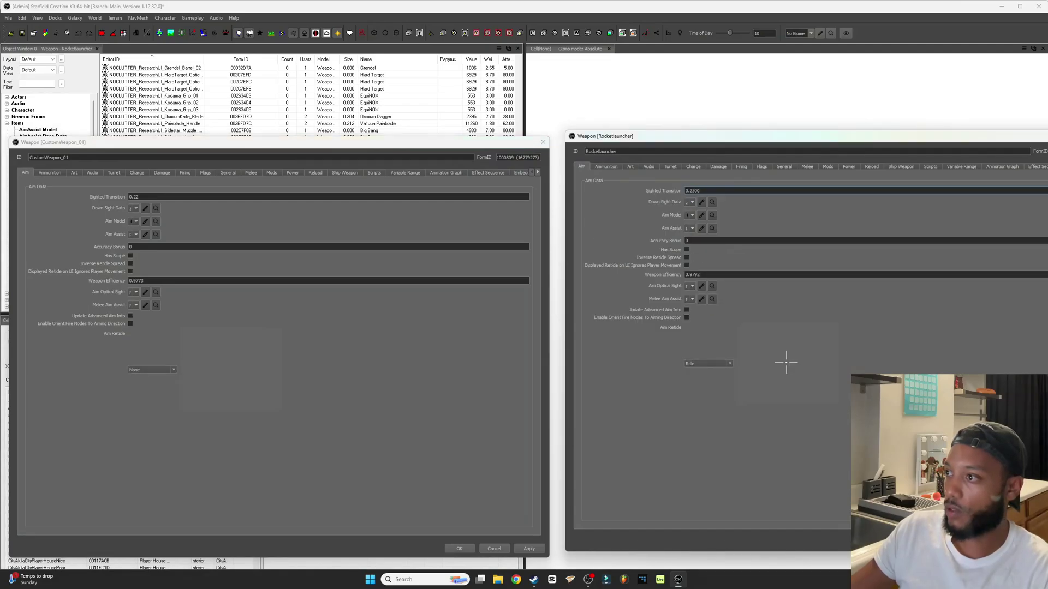
{"action": "left_click", "coordinate": [152, 369]}
{"action": "key", "text": "Down"}
{"action": "key", "text": "Down"}
{"action": "key", "text": "Down"}
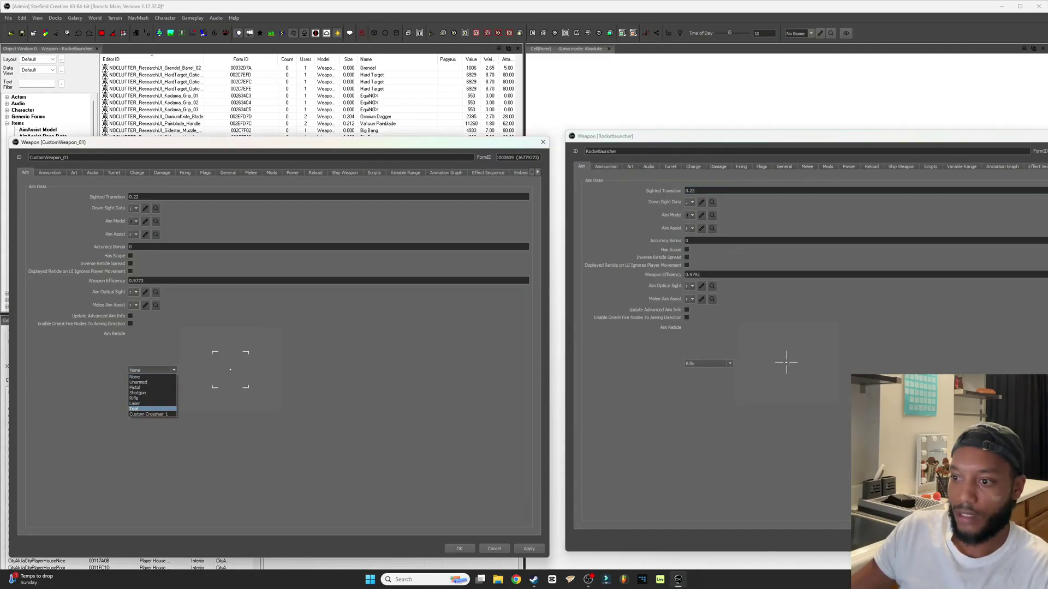
{"action": "key", "text": "Up"}
{"action": "key", "text": "Up"}
{"action": "key", "text": "Up"}
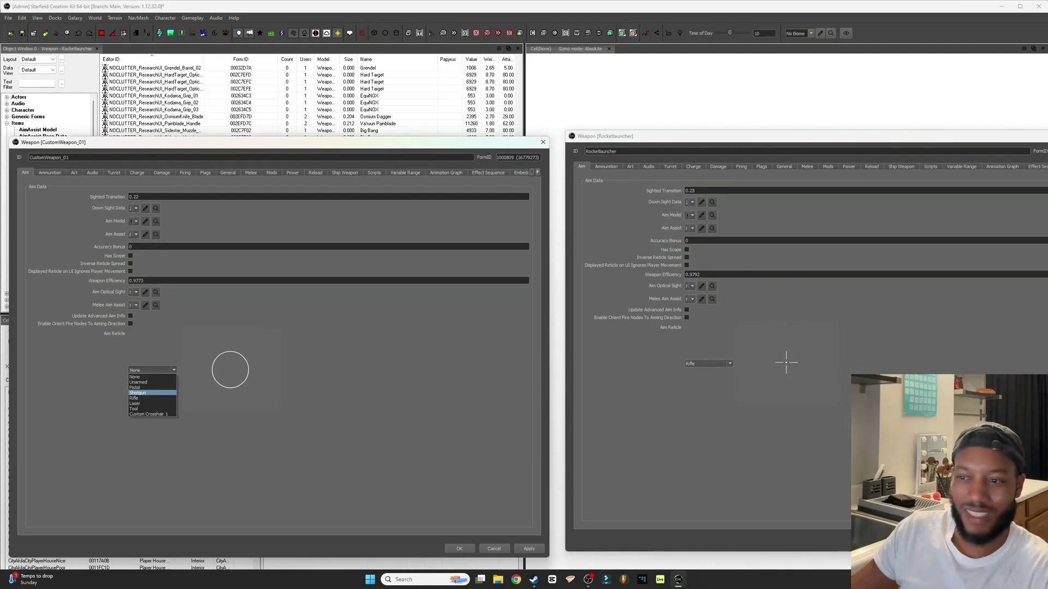
{"action": "key", "text": "Return"}
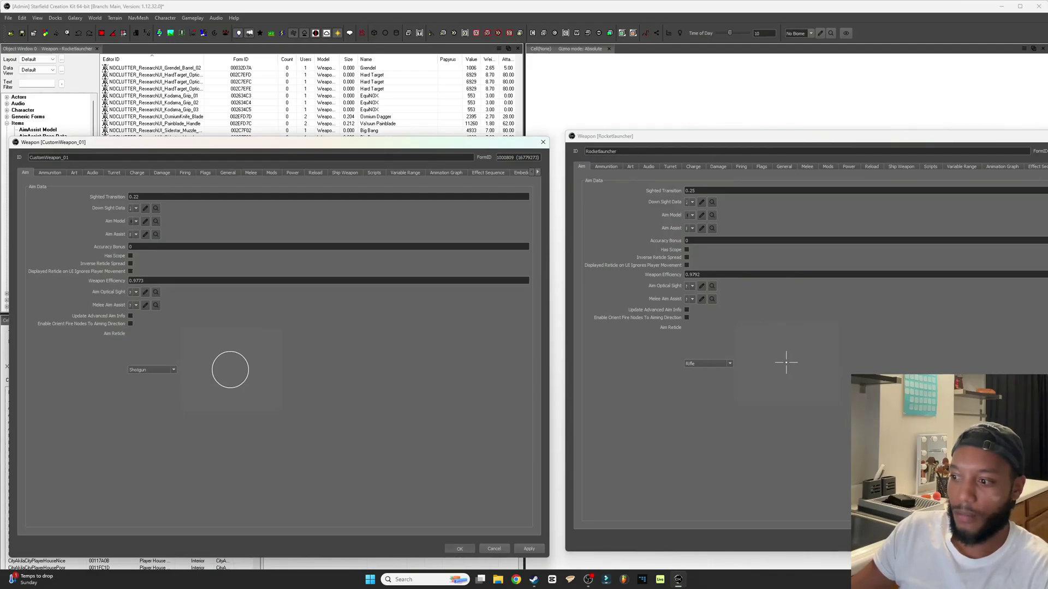
Step: Close the weapon editors and load the CityAkilaLaredoArms cell of the akilacity world space
{"action": "key", "text": "Escape"}
{"action": "key", "text": "Escape"}
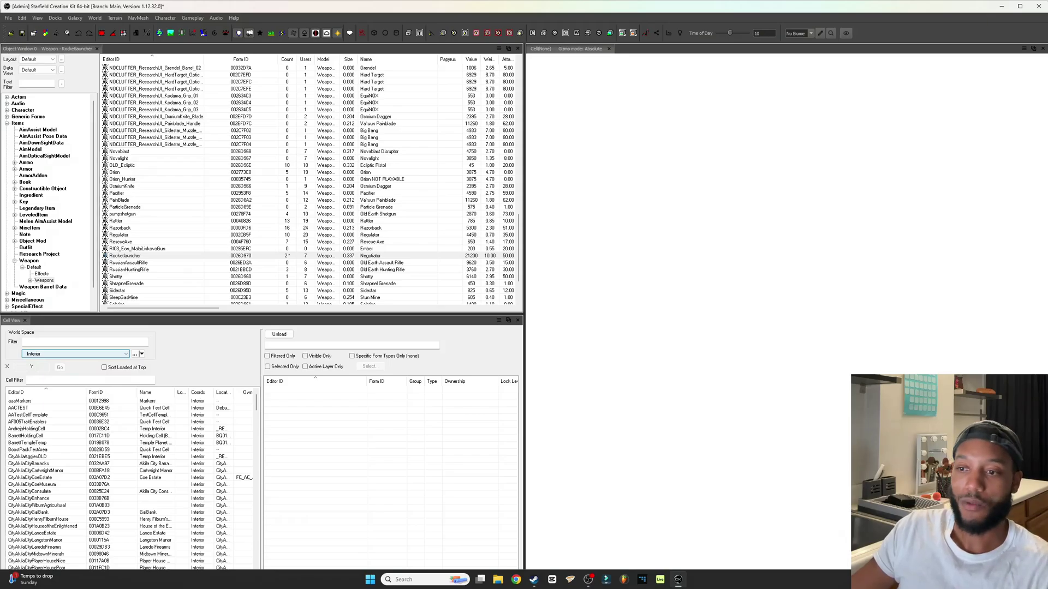
{"action": "left_click", "coordinate": [75, 354]}
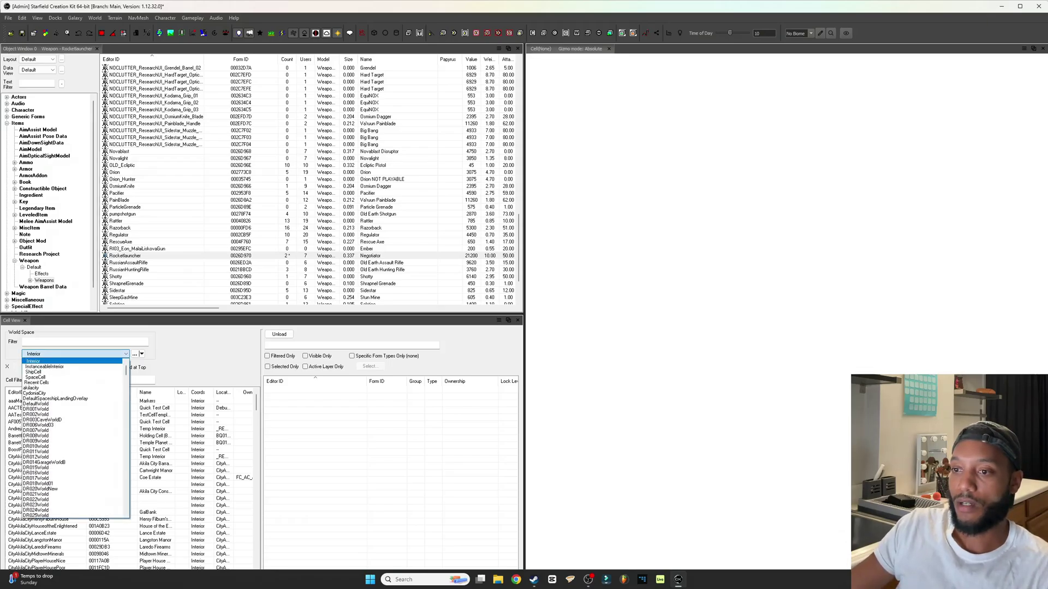
{"action": "left_click", "coordinate": [33, 388]}
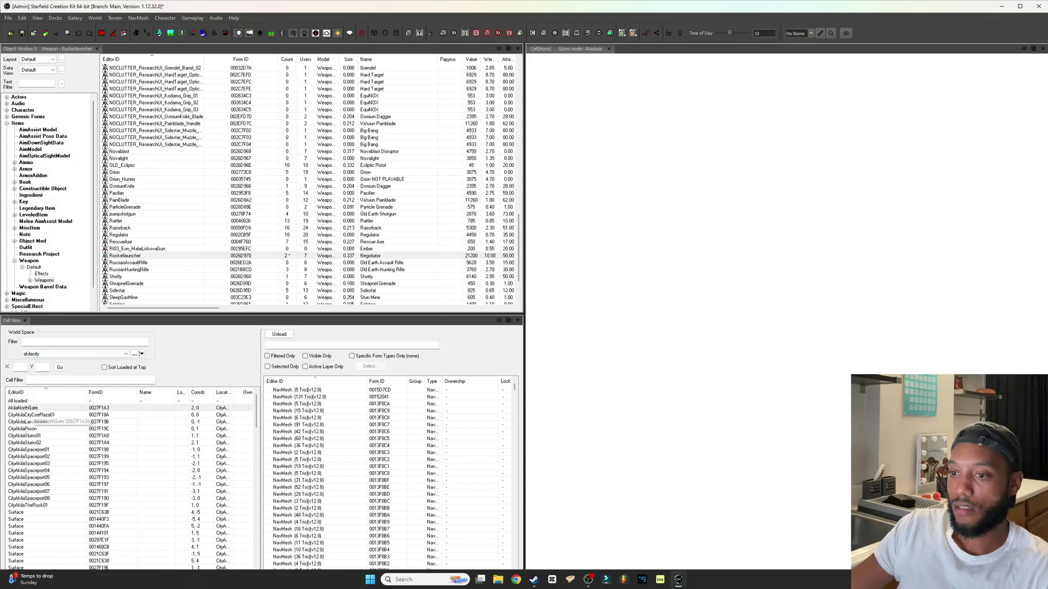
{"action": "left_click", "coordinate": [31, 415]}
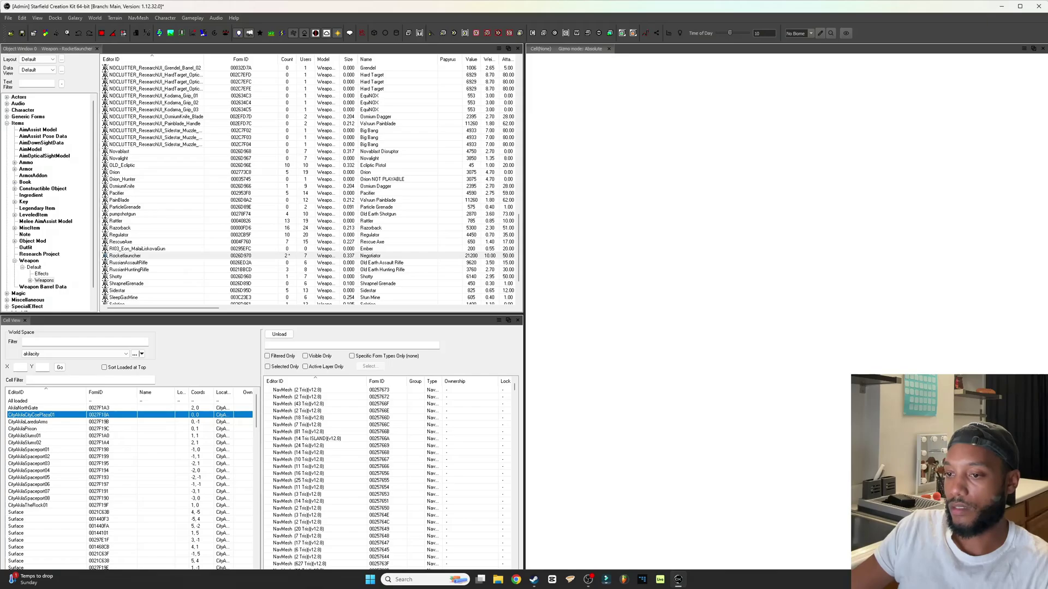
{"action": "double_click", "coordinate": [28, 422]}
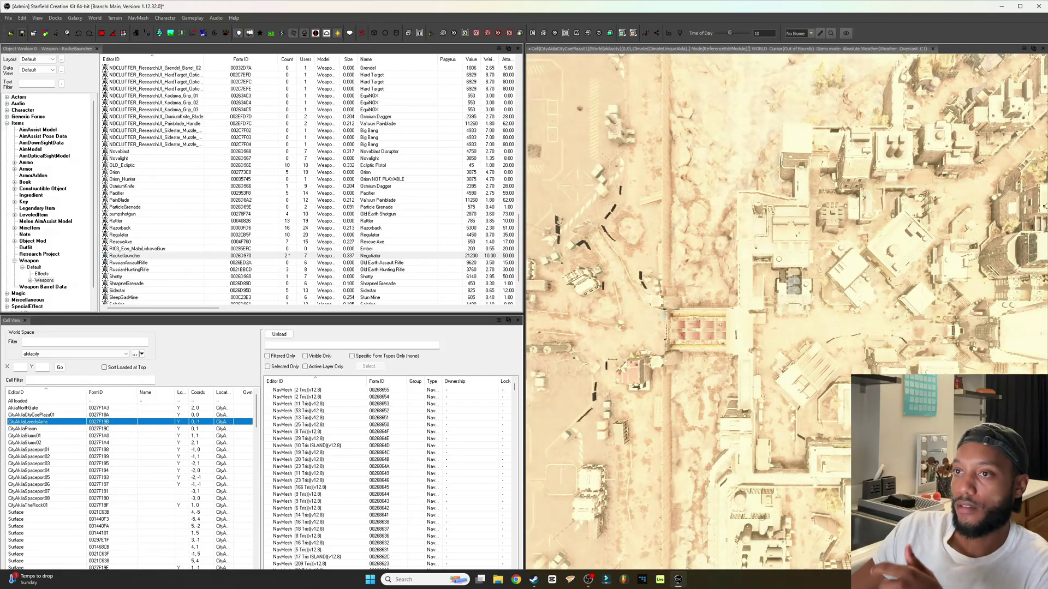
Step: Save the work as the new plugin TutorialVideoWeaponTest.esp
{"action": "key", "text": "ctrl+s"}
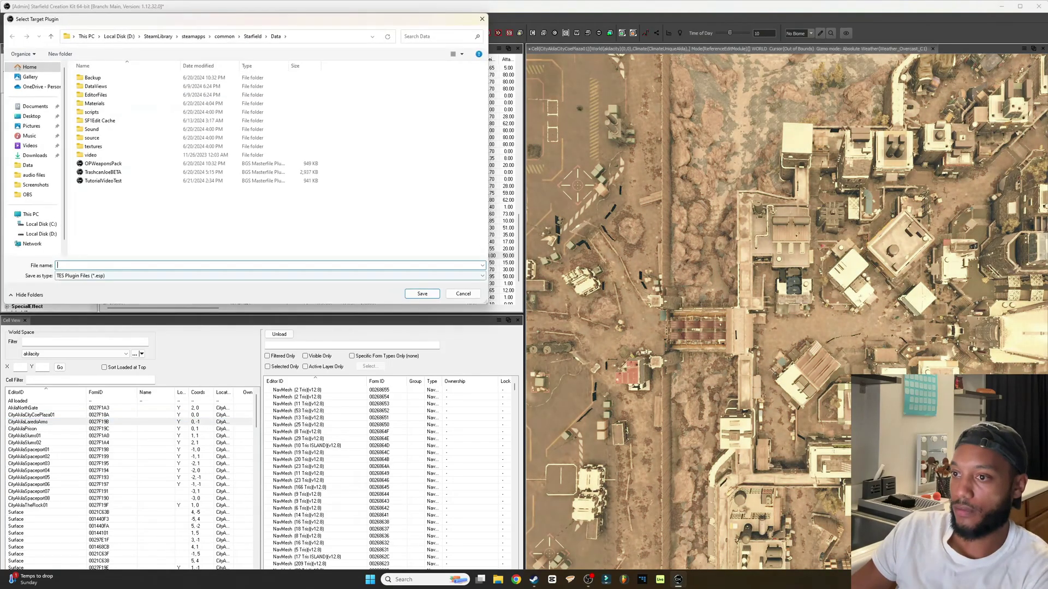
{"action": "type", "text": "Tu"}
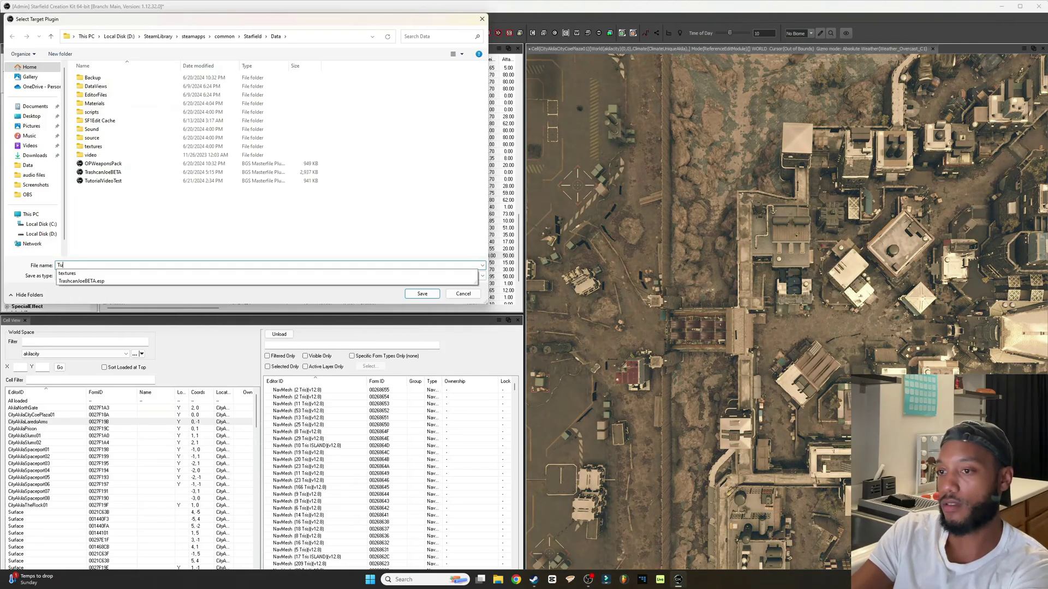
{"action": "type", "text": "torialVideo"}
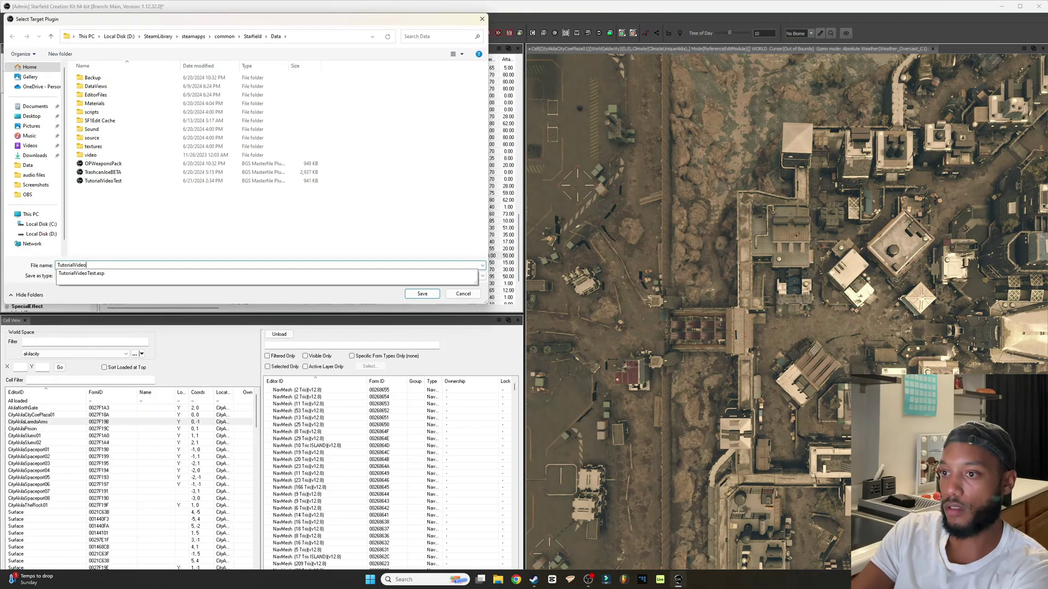
{"action": "type", "text": "WeaponTest"}
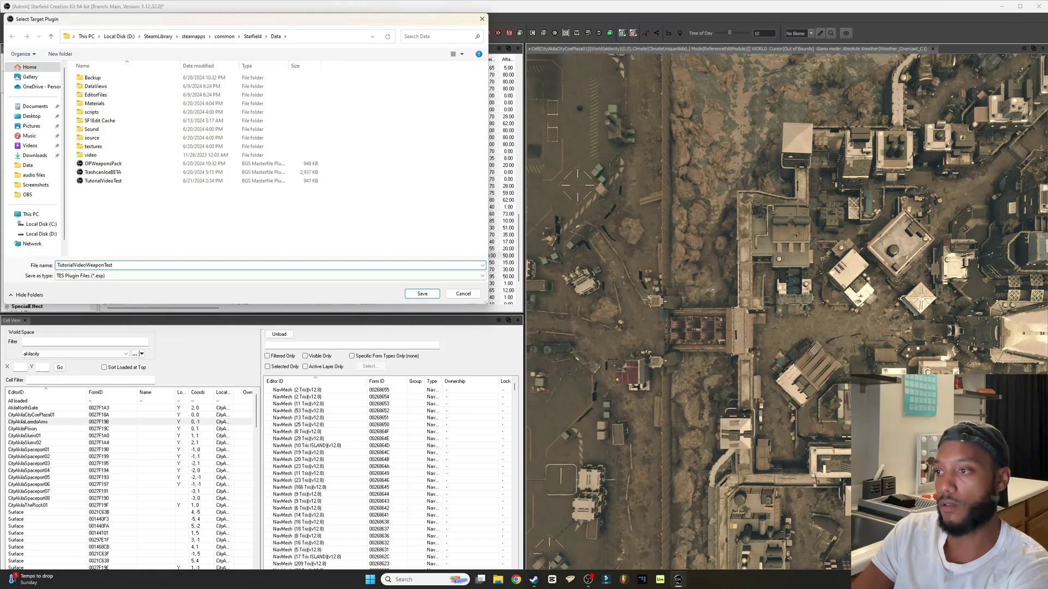
{"action": "key", "text": "Return"}
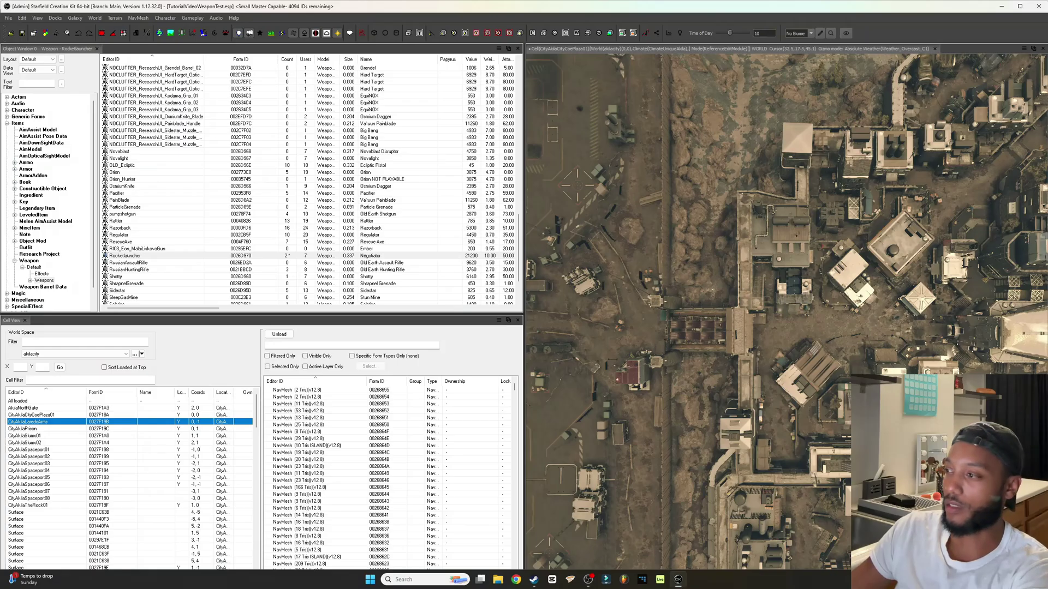
Step: Zoom the 3D view onto open Akila City ground and check the world space list unchanged
{"action": "scroll", "coordinate": [786, 311], "scroll_direction": "up", "scroll_amount": 2}
{"action": "scroll", "coordinate": [786, 311], "scroll_direction": "up", "scroll_amount": 2}
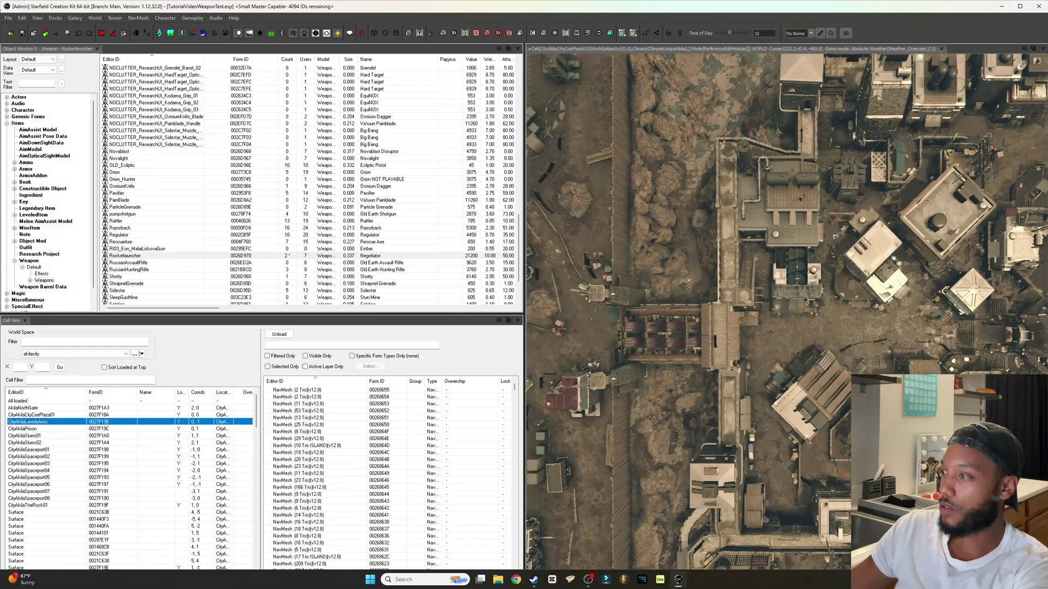
{"action": "scroll", "coordinate": [786, 311], "scroll_direction": "up", "scroll_amount": 2}
{"action": "scroll", "coordinate": [786, 312], "scroll_direction": "up", "scroll_amount": 2}
{"action": "scroll", "coordinate": [785, 311], "scroll_direction": "up", "scroll_amount": 2}
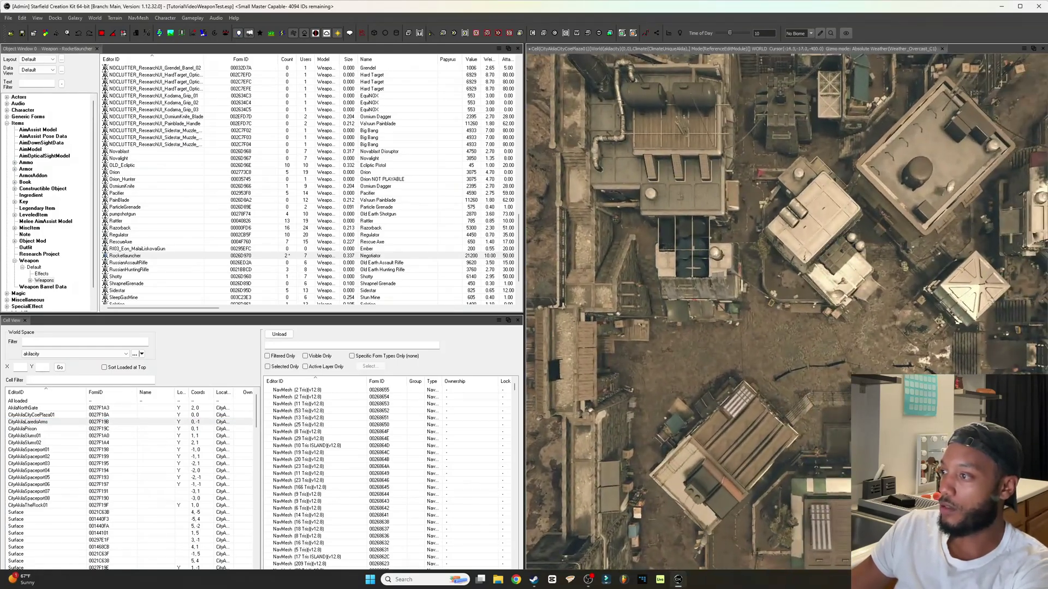
{"action": "left_click", "coordinate": [75, 354]}
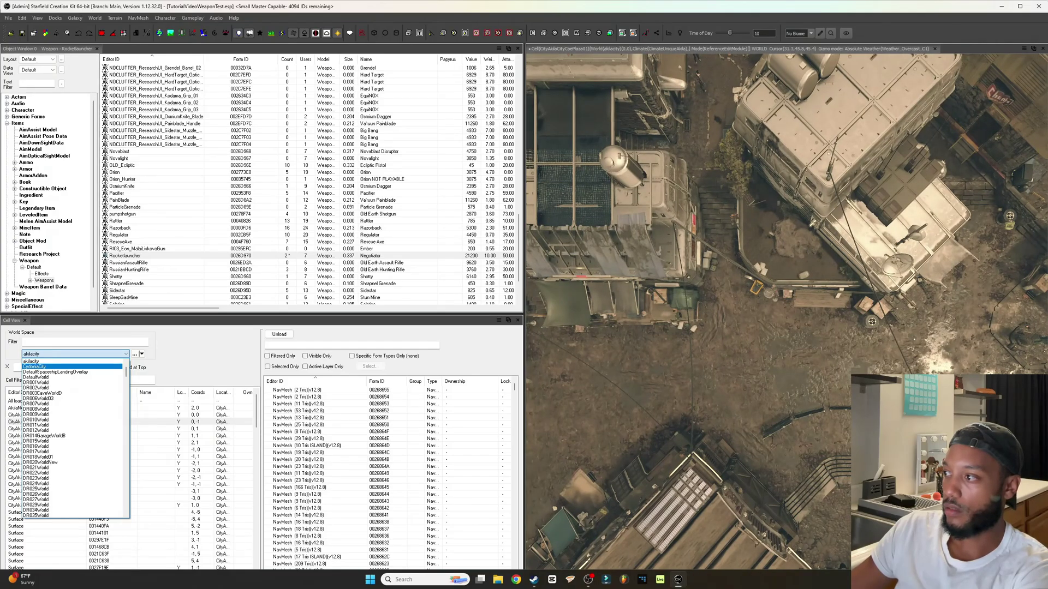
{"action": "key", "text": "Escape"}
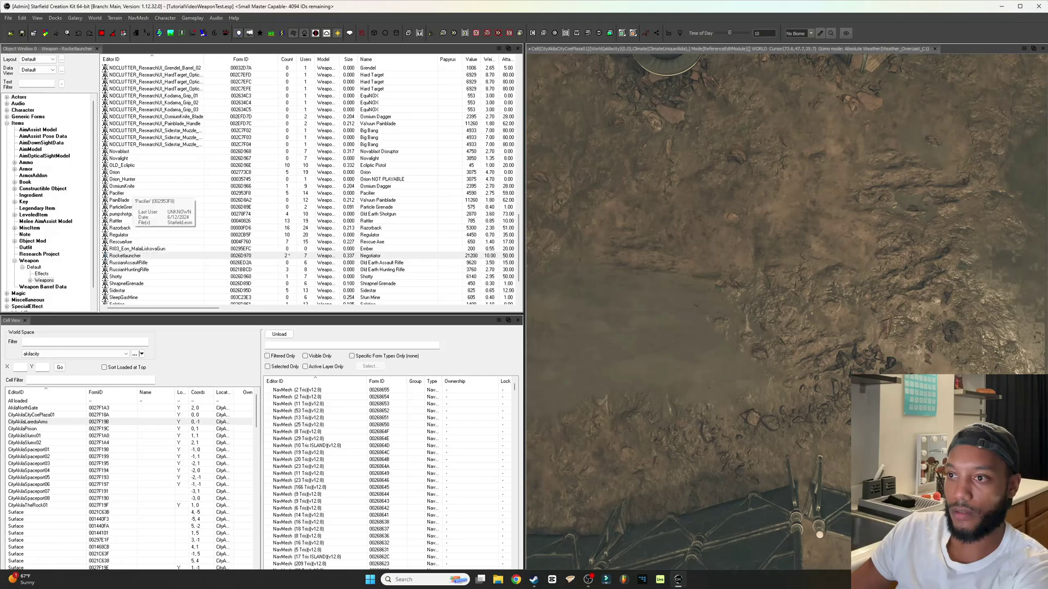
Step: Scroll the Object Window weapon list up to CustomWeapon_01
{"action": "scroll", "coordinate": [143, 228], "scroll_direction": "up", "scroll_amount": 2}
{"action": "scroll", "coordinate": [143, 228], "scroll_direction": "up", "scroll_amount": 6}
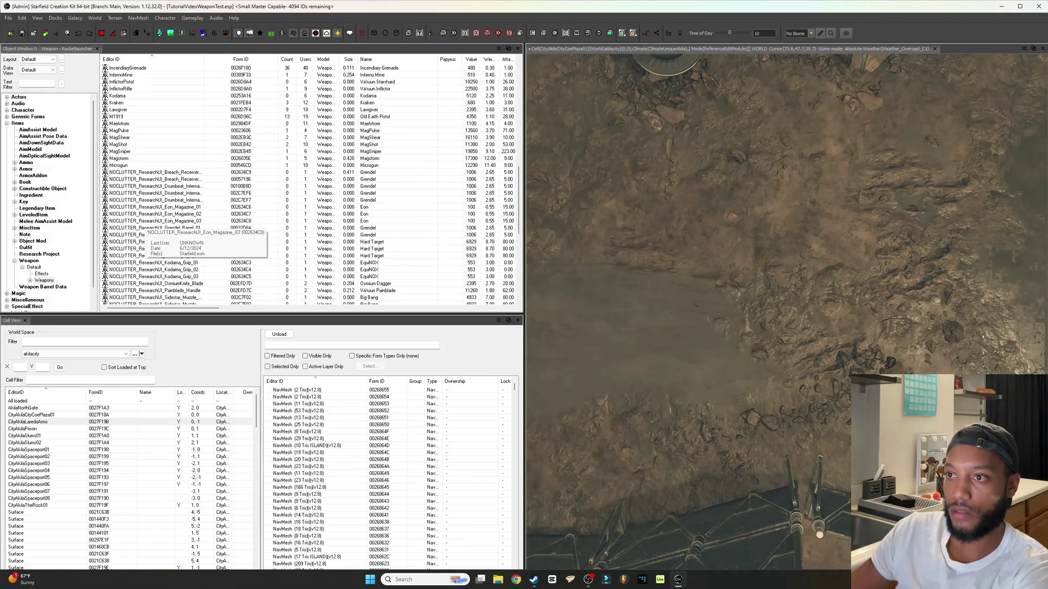
{"action": "scroll", "coordinate": [143, 229], "scroll_direction": "up", "scroll_amount": 9}
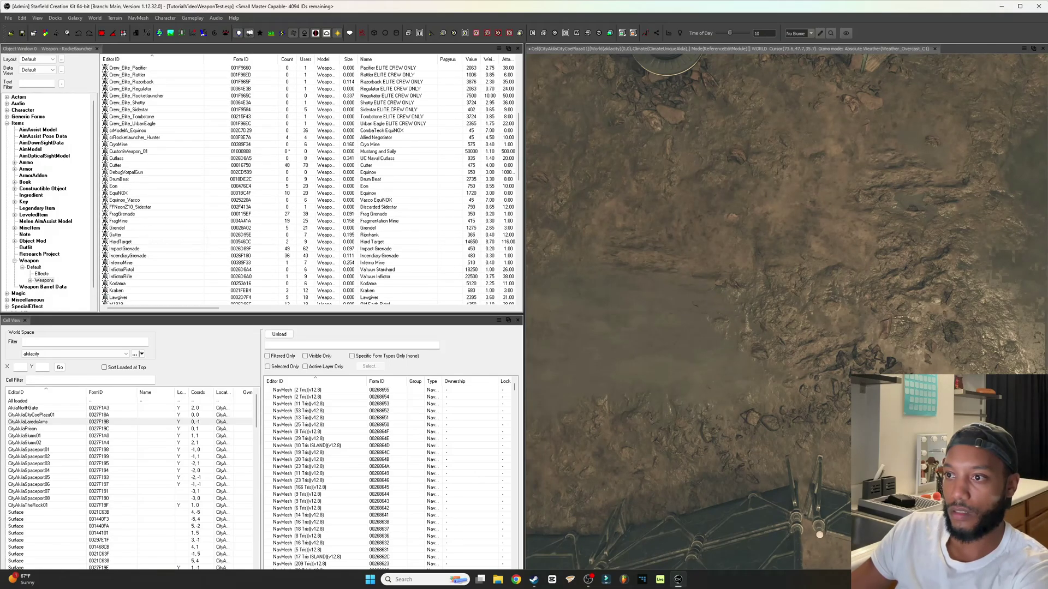
Step: Place the Mustang and Sally pistol on the Akila City ground and focus the view on it
{"action": "left_click", "coordinate": [128, 151]}
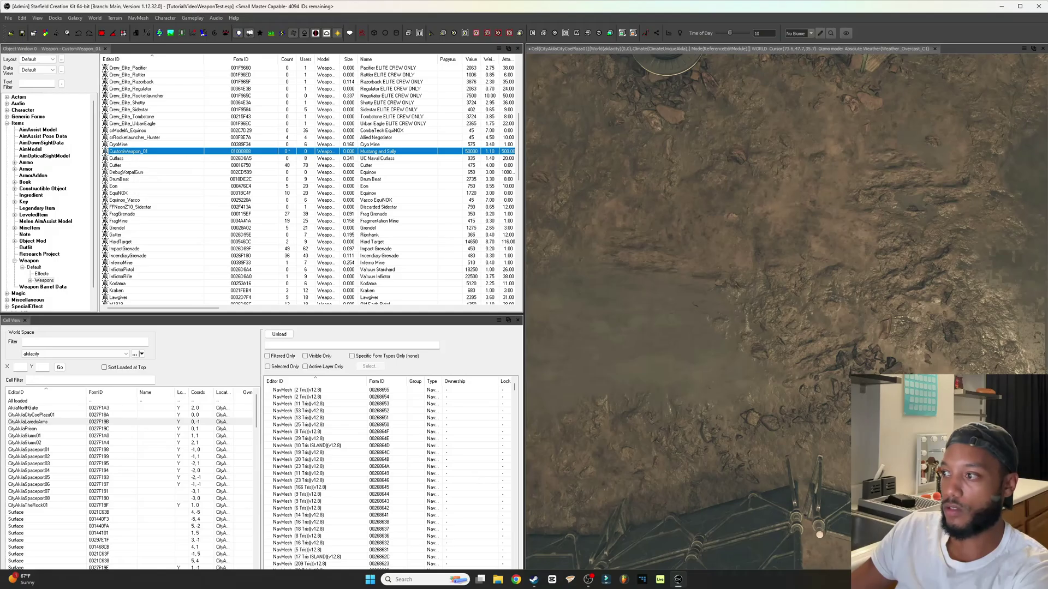
{"action": "left_click_drag", "start_coordinate": [128, 151], "coordinate": [754, 440]}
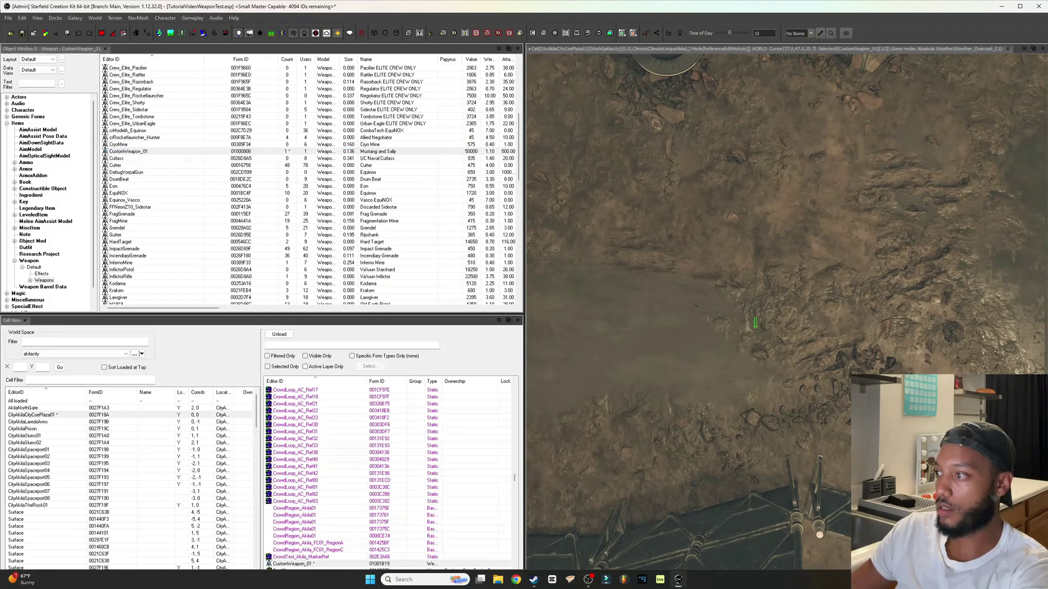
{"action": "key", "text": "f"}
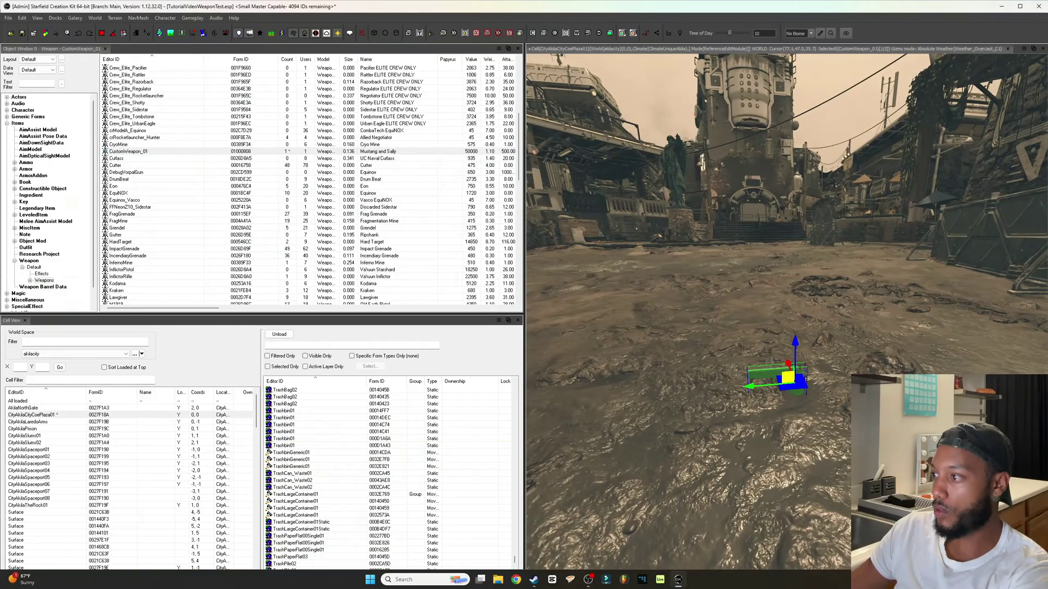
{"action": "mouse_move", "coordinate": [791, 352]}
{"action": "left_mouse_down"}
{"action": "mouse_move", "coordinate": [791, 341]}
{"action": "mouse_move", "coordinate": [786, 350]}
{"action": "left_mouse_up"}
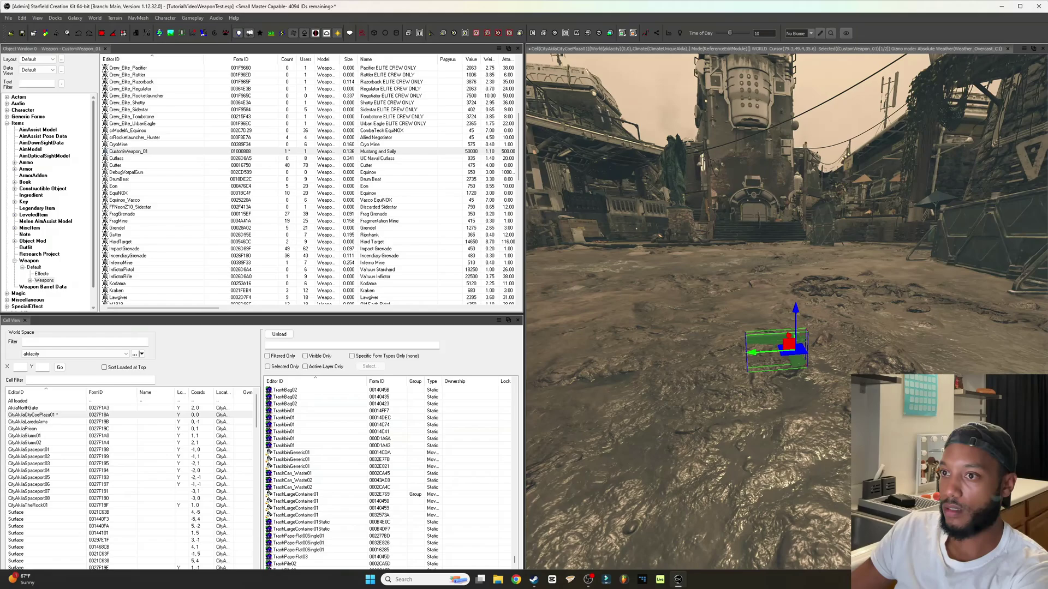
Step: Place two Ammo40mmXPL crates on either side of the pistol
{"action": "left_click", "coordinate": [25, 162]}
{"action": "left_click", "coordinate": [125, 88]}
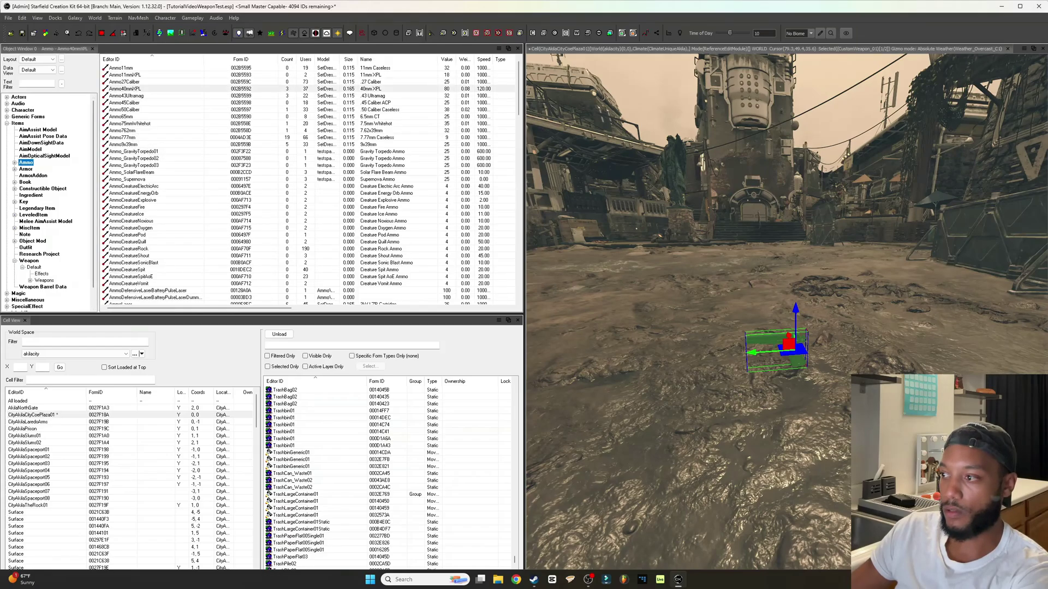
{"action": "left_click_drag", "start_coordinate": [125, 89], "coordinate": [740, 393]}
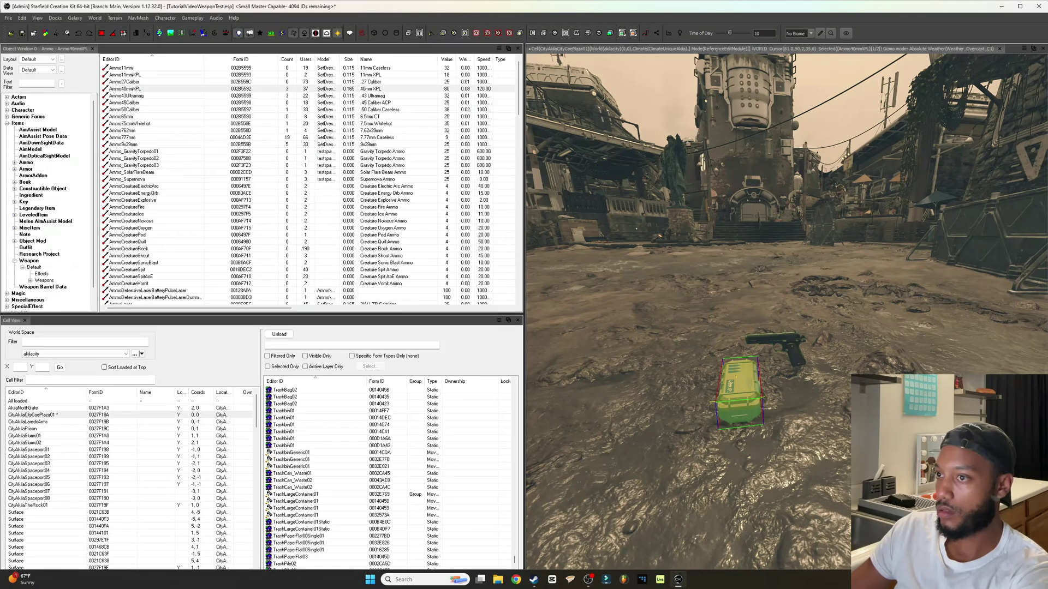
{"action": "key", "text": "ctrl+d"}
{"action": "left_click_drag", "start_coordinate": [739, 393], "coordinate": [884, 352]}
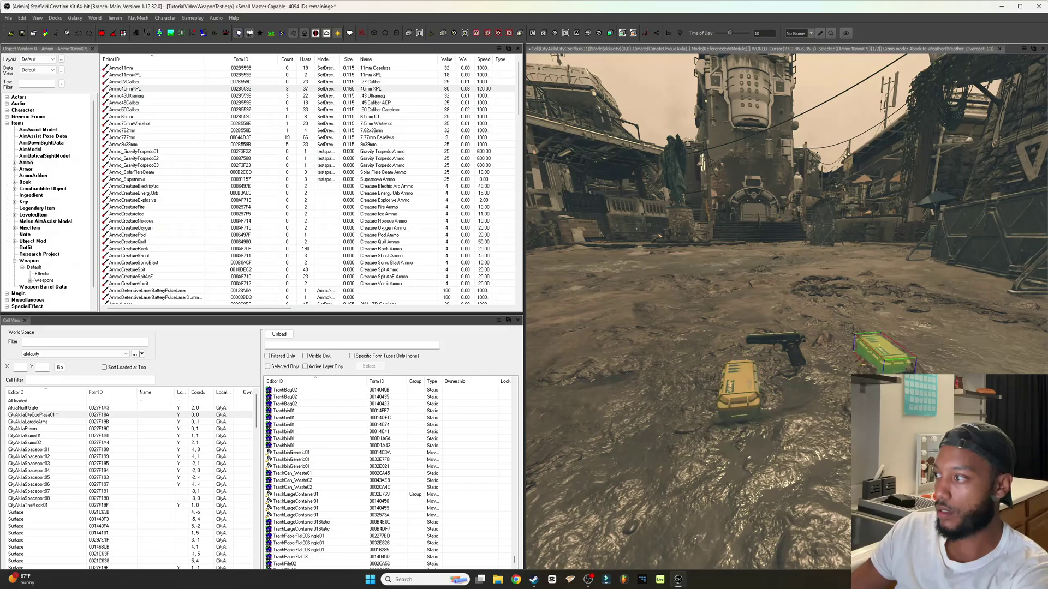
{"action": "key", "text": "w"}
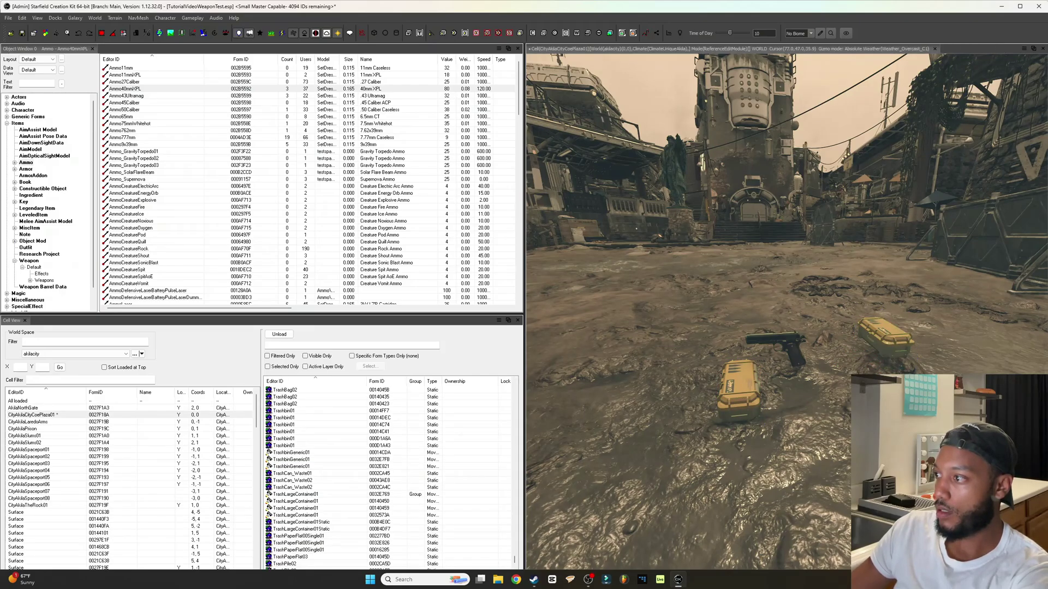
Step: Shift the pistol up between the two crates and deselect it
{"action": "left_click", "coordinate": [775, 349]}
{"action": "left_click_drag", "start_coordinate": [776, 349], "coordinate": [805, 334]}
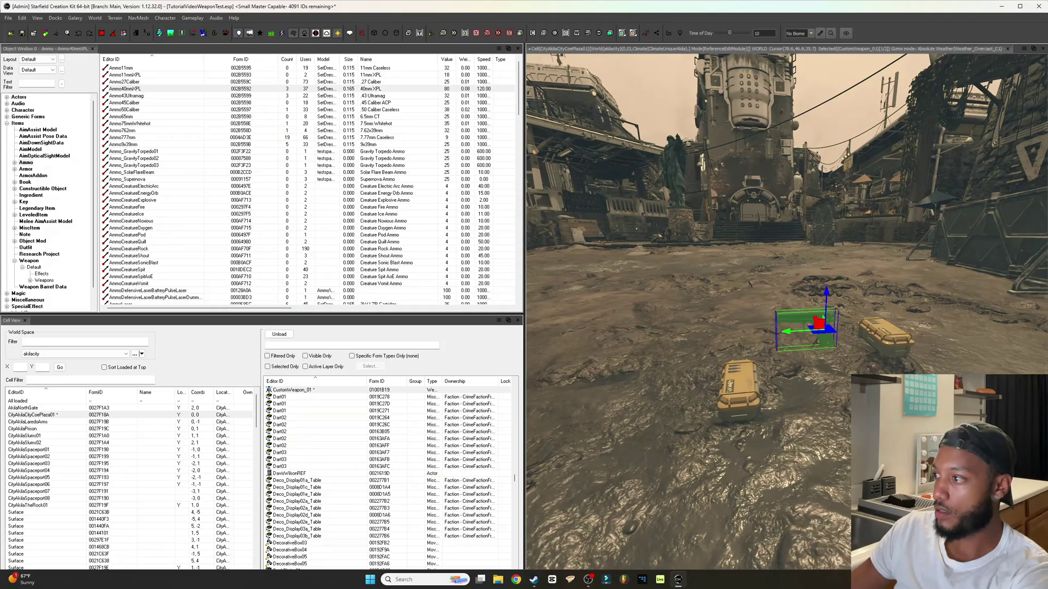
{"action": "middle_click_drag", "start_coordinate": [805, 334], "coordinate": [805, 306], "text": "shift"}
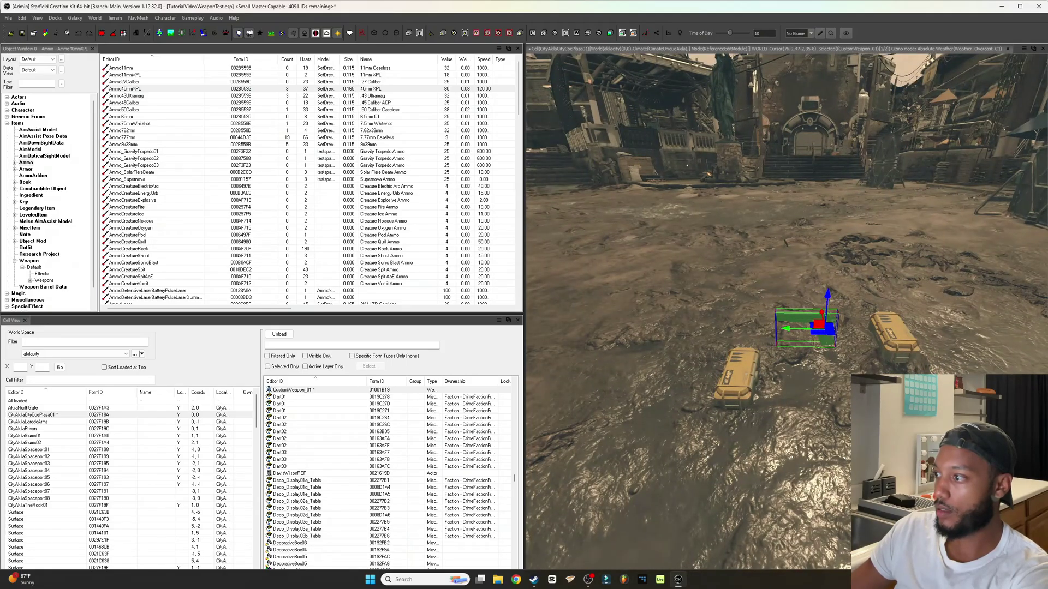
{"action": "key", "text": "Escape"}
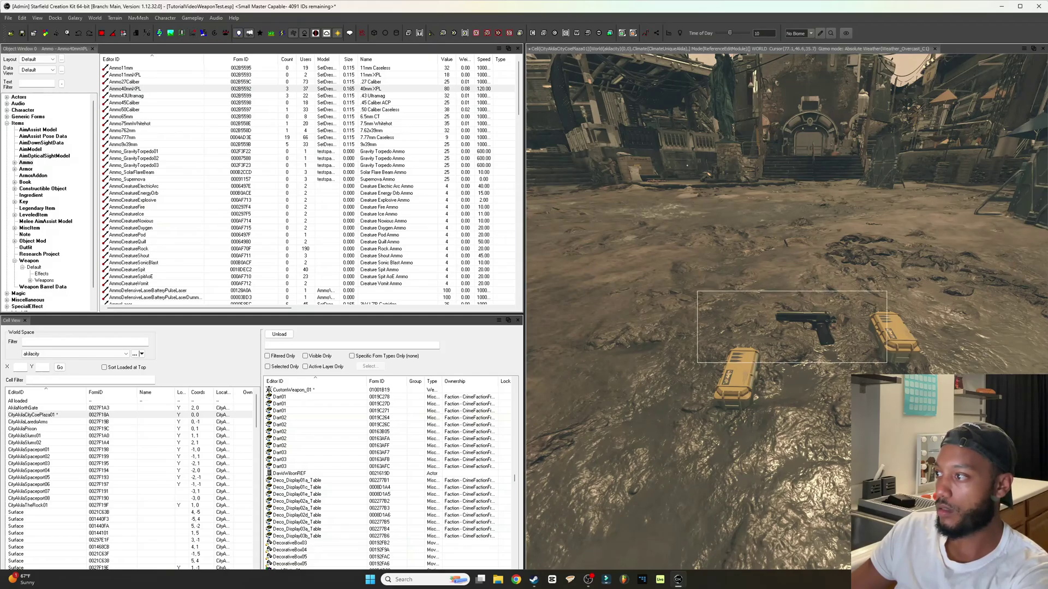
Step: Select the pistol and both ammo crates and drop them onto the ground with Havok physics
{"action": "left_click_drag", "start_coordinate": [697, 292], "coordinate": [993, 403]}
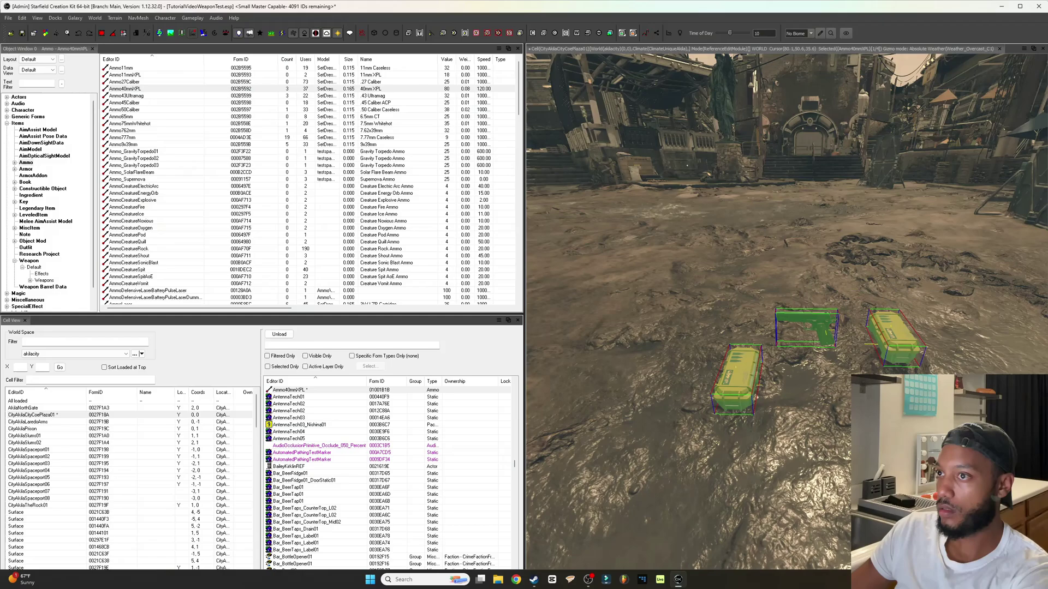
{"action": "left_click", "coordinate": [192, 33]}
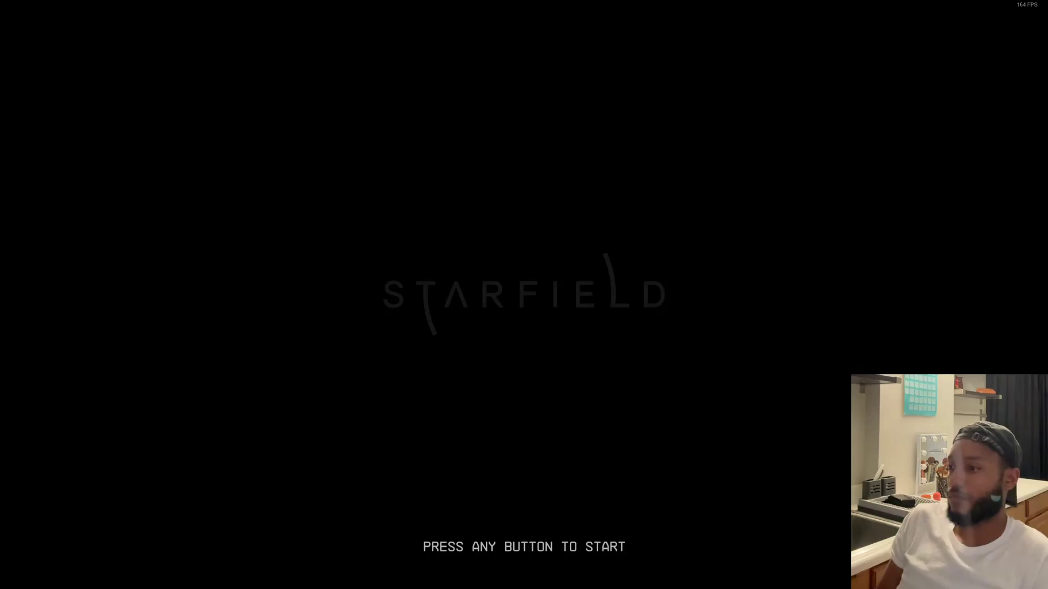
Step: In the Creations load order, disable trashcanjoebeta.esp and enable tutorialvideoweapontest.esp
{"action": "key", "text": "Down"}
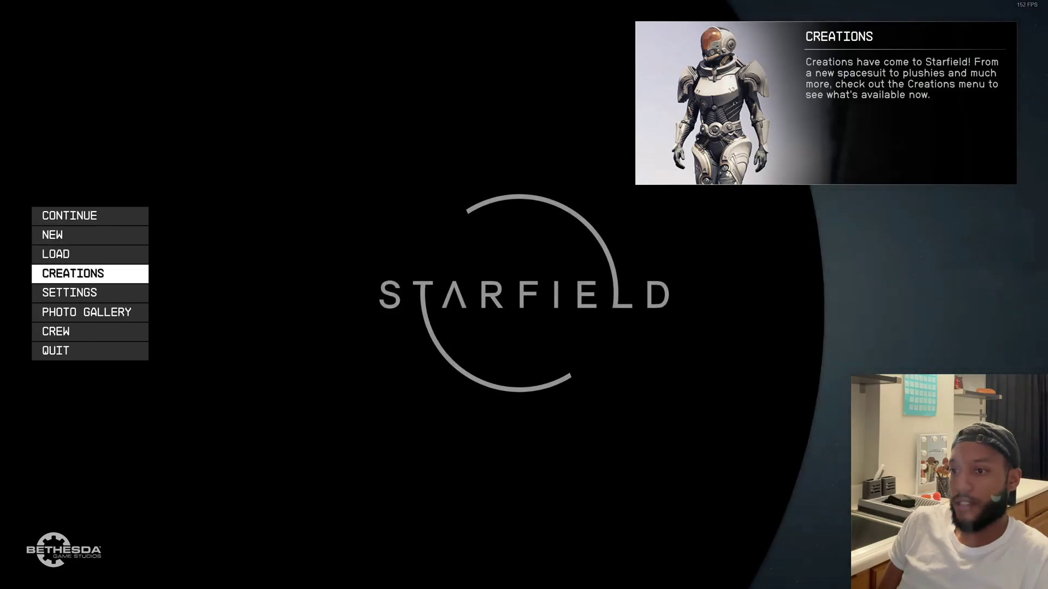
{"action": "key", "text": "Return"}
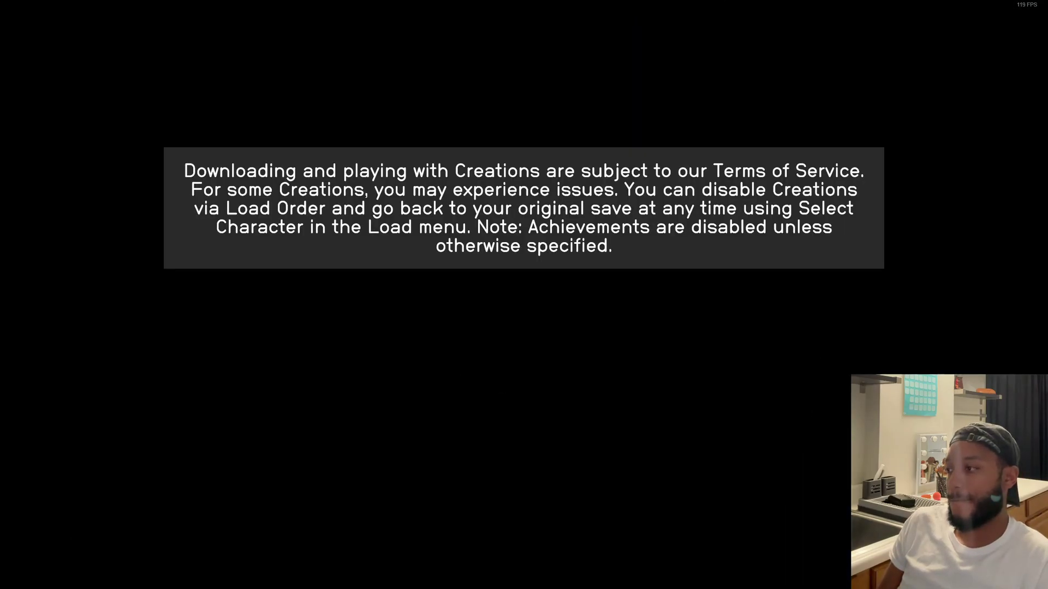
{"action": "key", "text": "l"}
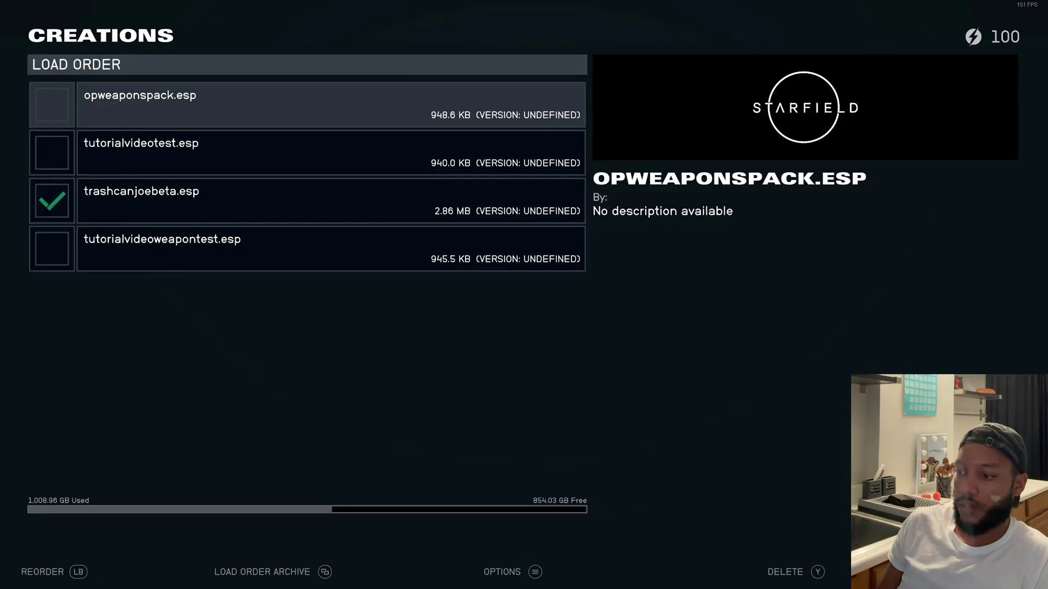
{"action": "key", "text": "Down"}
{"action": "key", "text": "Down"}
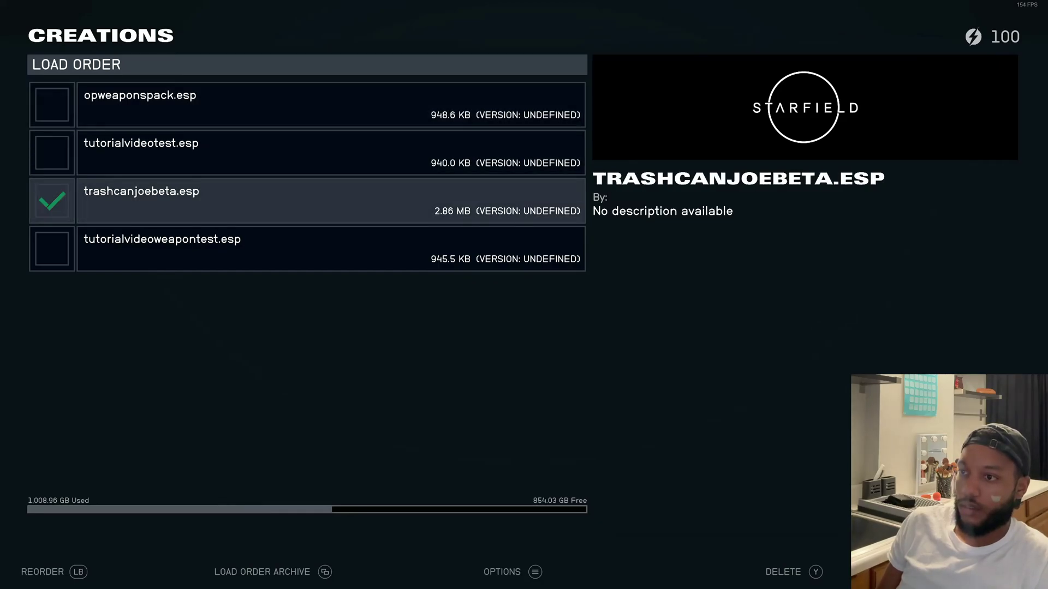
{"action": "key", "text": "Down"}
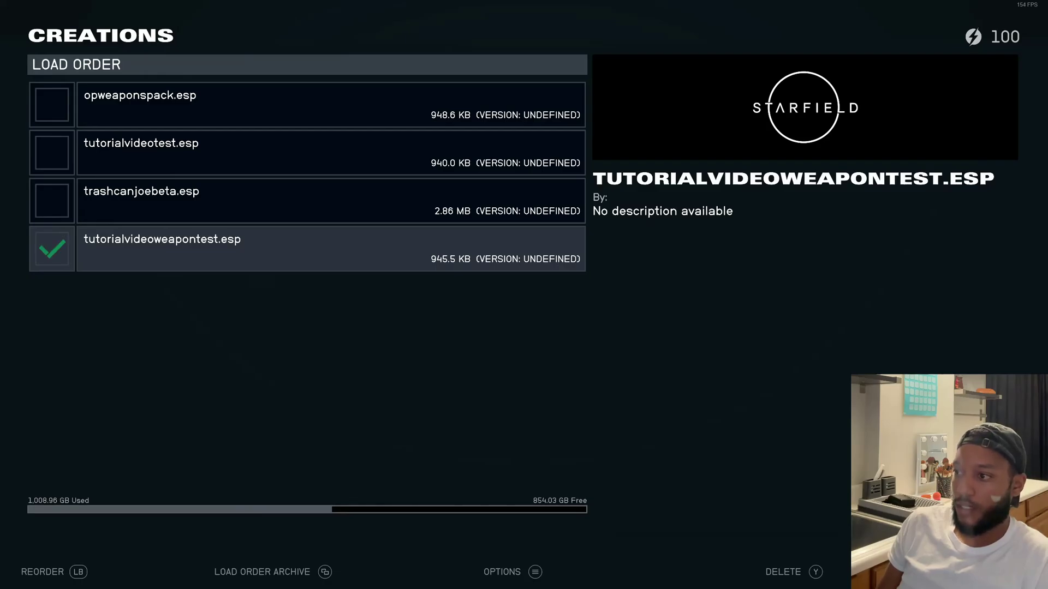
{"action": "key", "text": "Escape"}
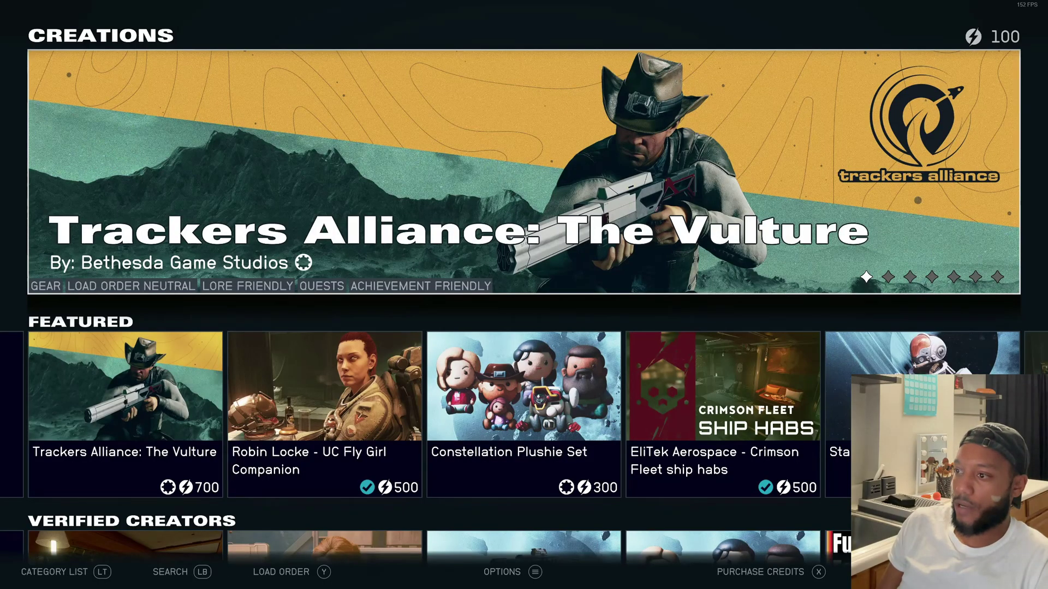
{"action": "key", "text": "Escape"}
Step: Dismiss the reload notice and move to Continue on the main menu
{"action": "key", "text": "Return"}
{"action": "key", "text": "Up"}
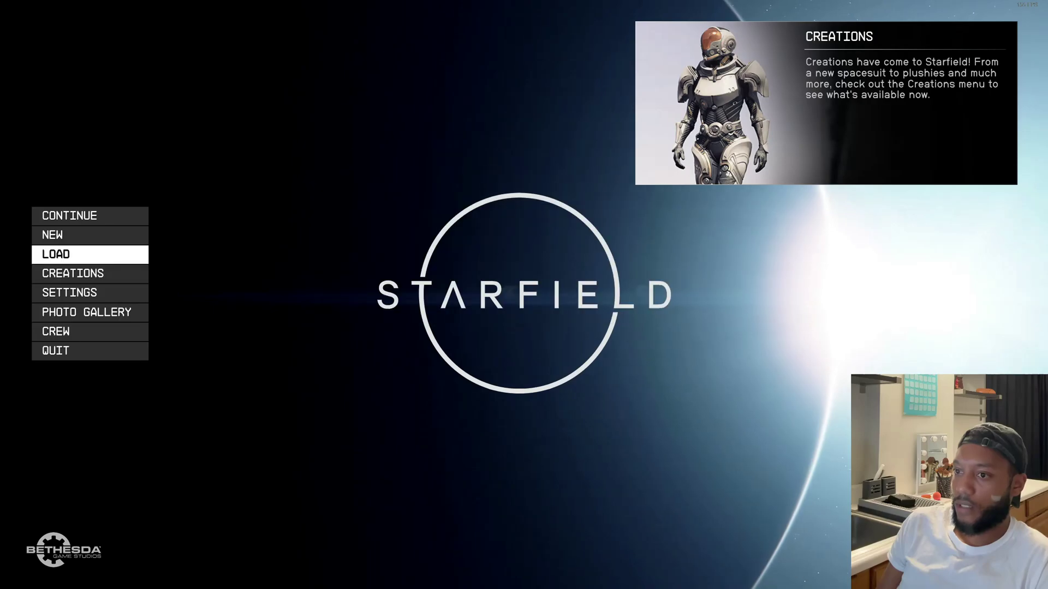
{"action": "key", "text": "Up"}
{"action": "key", "text": "Up"}
Step: Load the last save, walk to the Trading Post, and pick up the pistol and 40mm XPL ammo
{"action": "key", "text": "Return"}
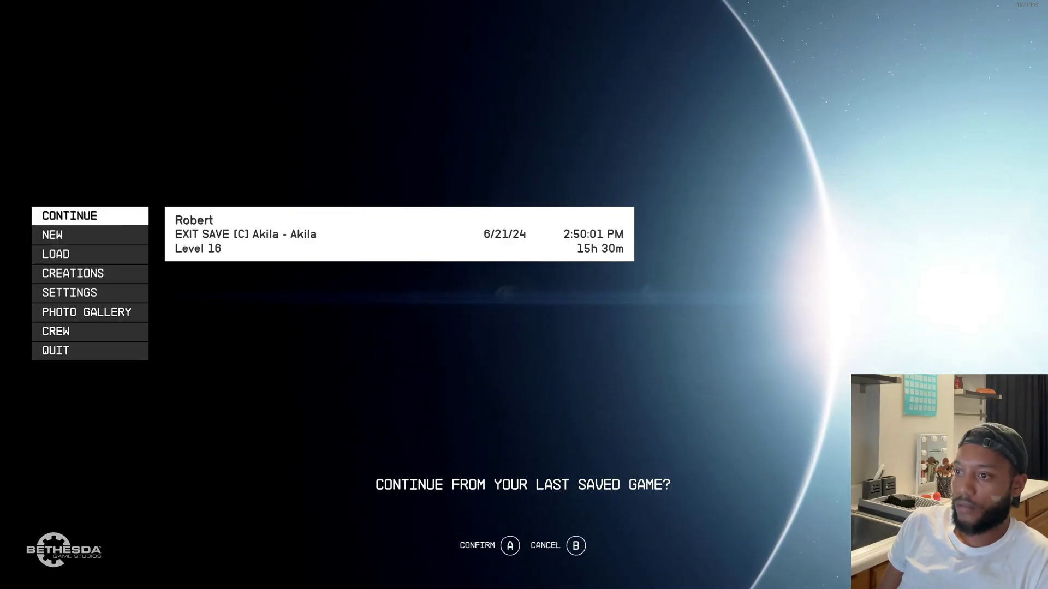
{"action": "key", "text": "Return"}
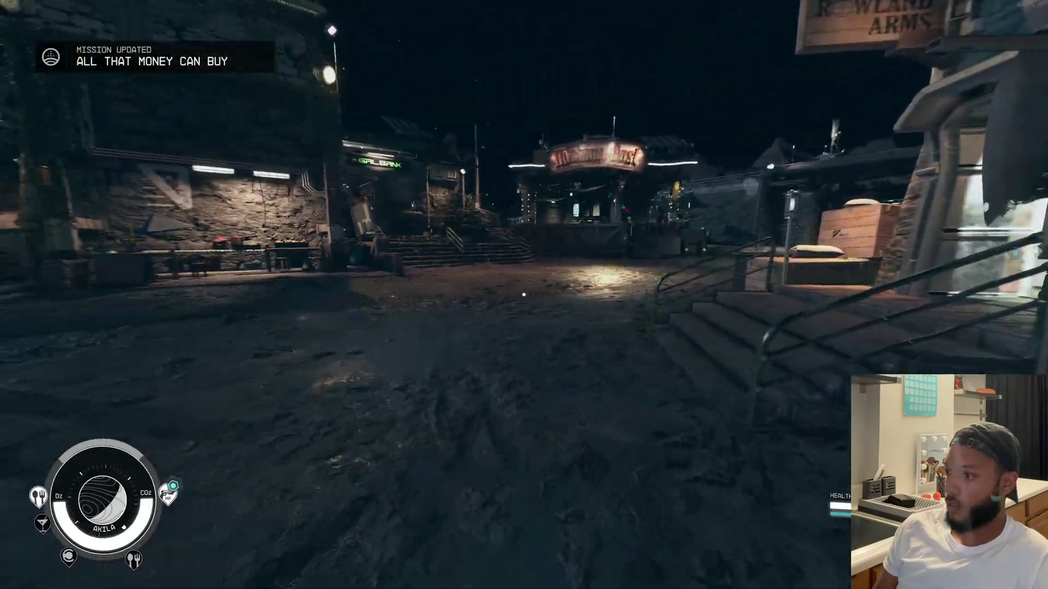
{"action": "key", "text": "w"}
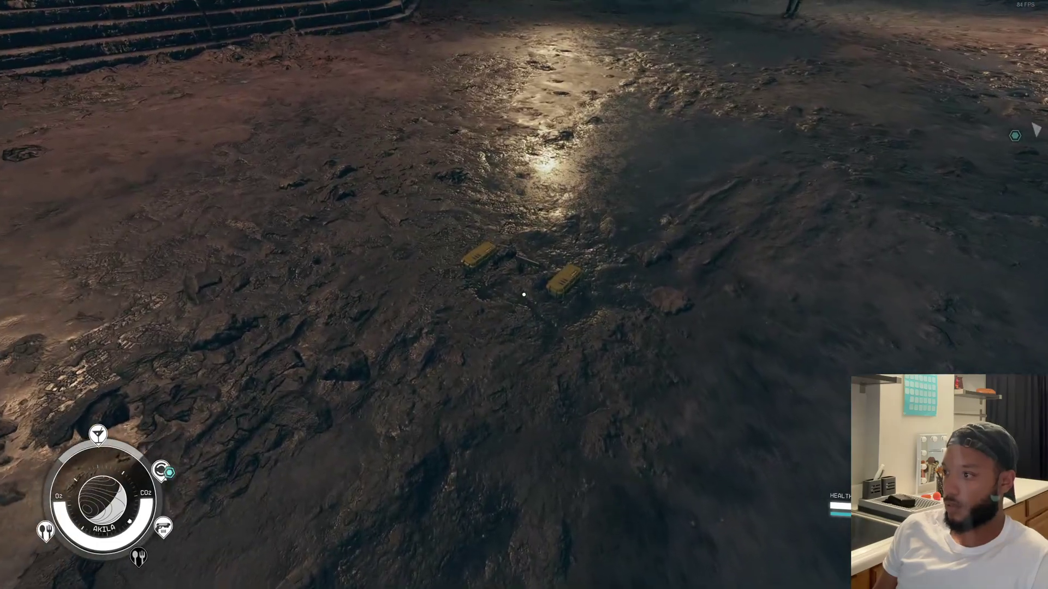
{"action": "key", "text": "w"}
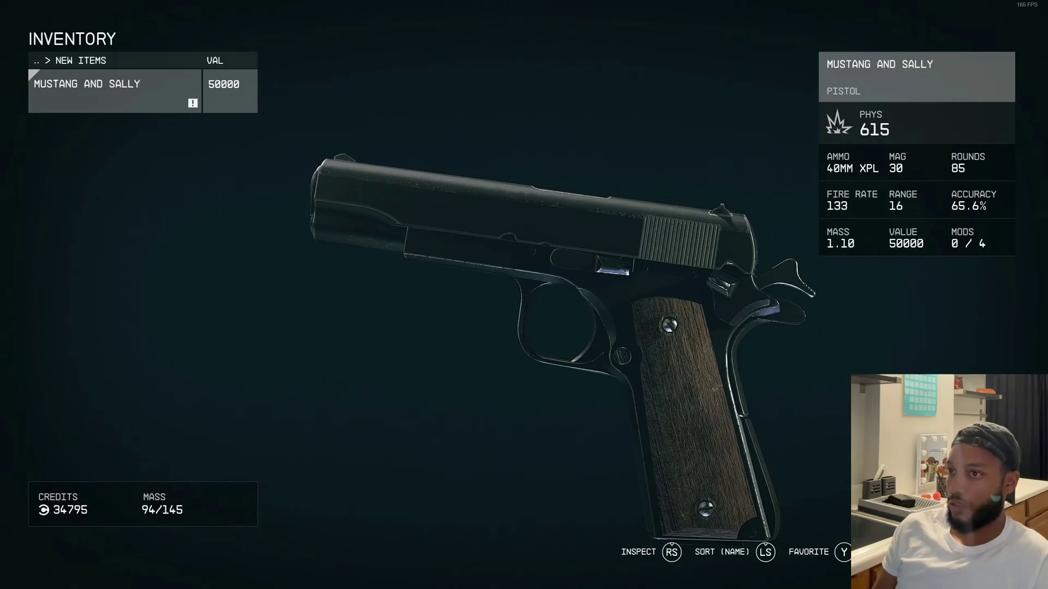
{"action": "key", "text": "Tab"}
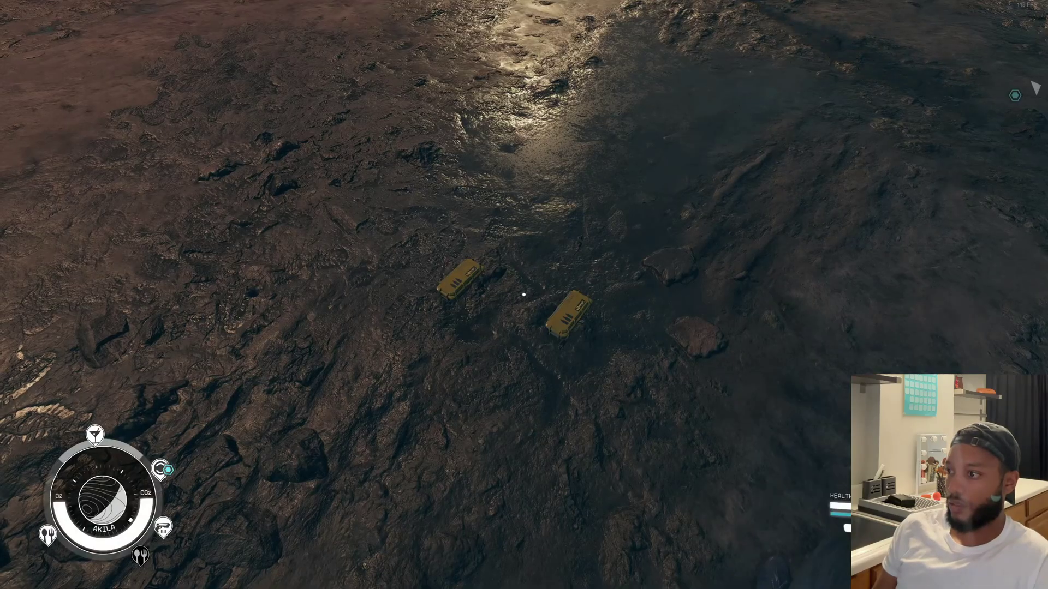
{"action": "key", "text": "e"}
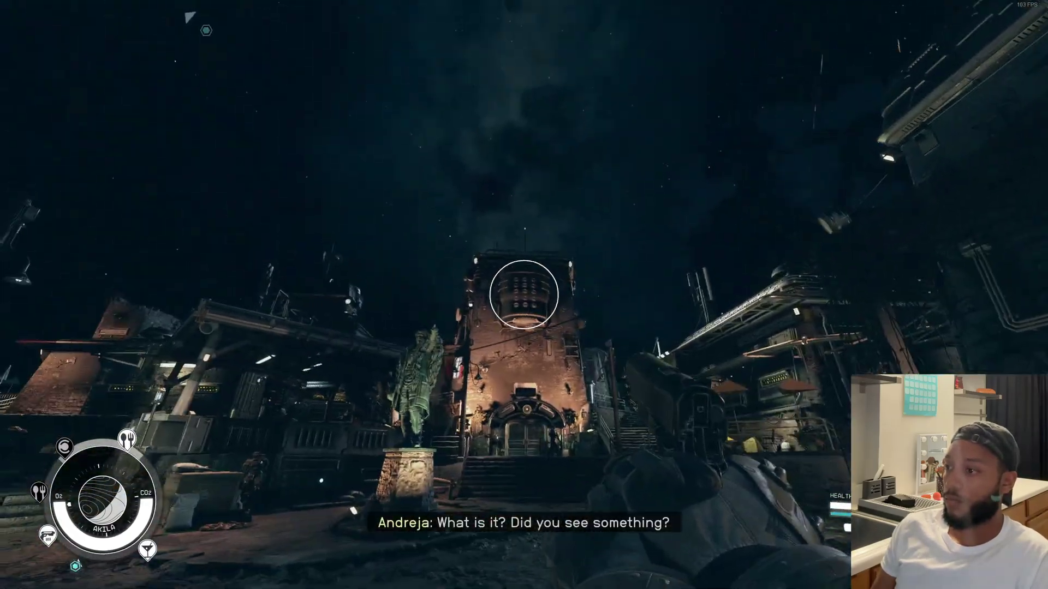
Step: Fire five test shots from Mustang and Sally at the tower and a nearby building
{"action": "left_click", "coordinate": [524, 295]}
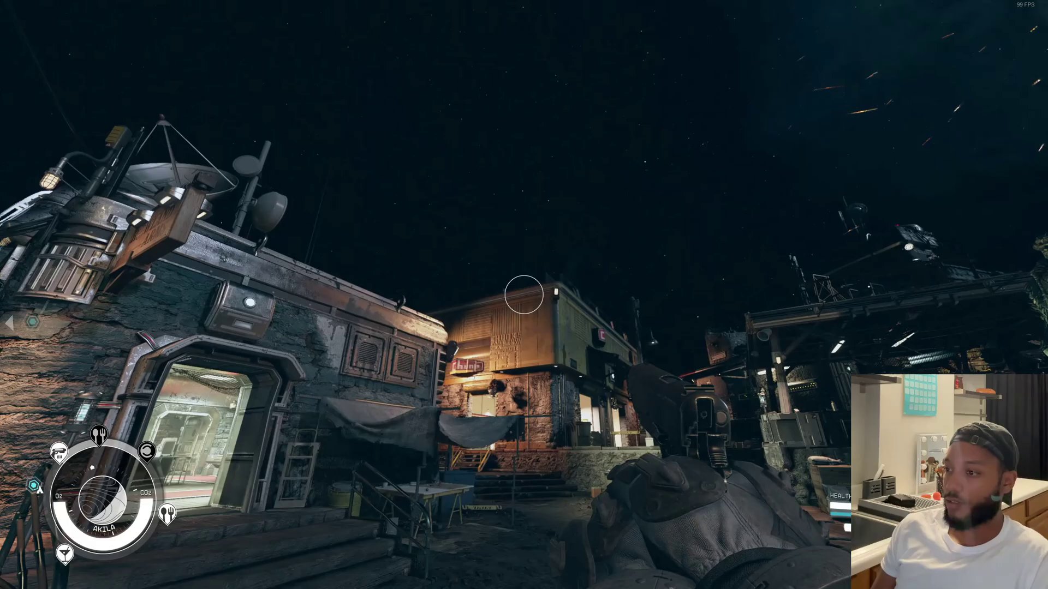
{"action": "left_click", "coordinate": [524, 294]}
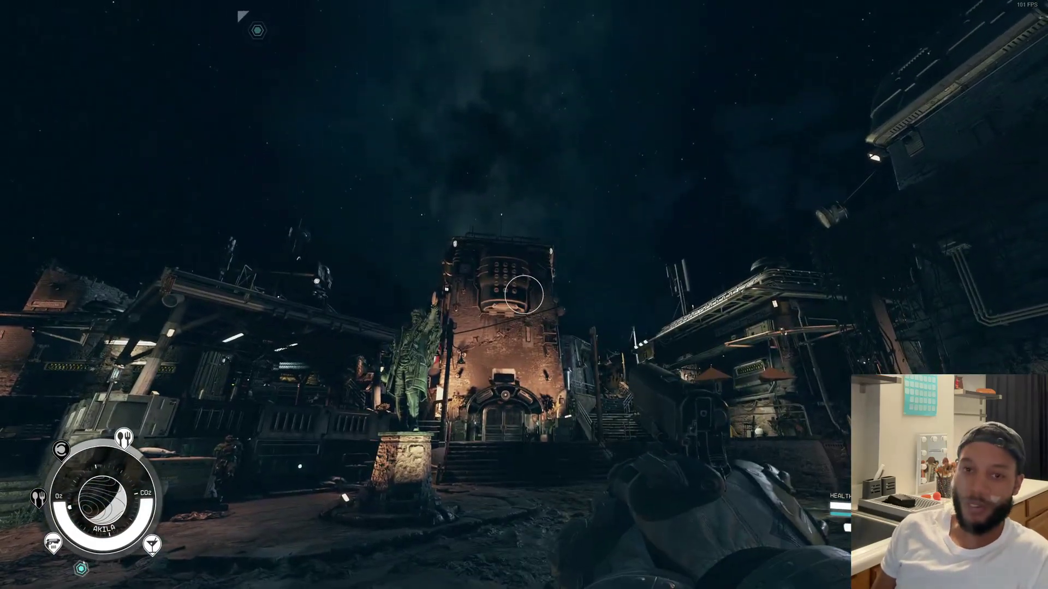
{"action": "left_click", "coordinate": [524, 295]}
{"action": "left_click", "coordinate": [524, 295]}
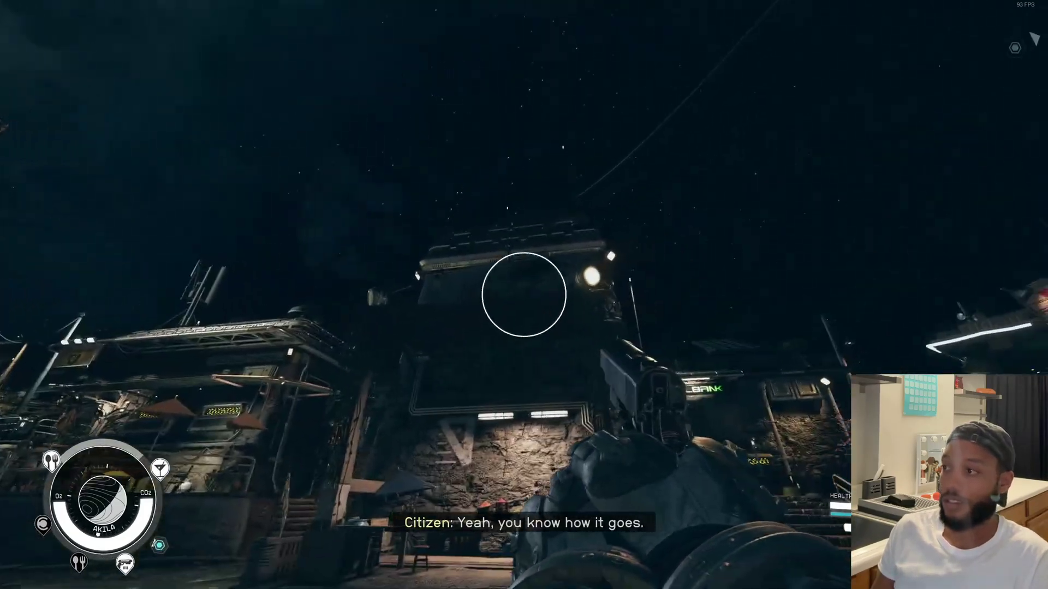
{"action": "left_click", "coordinate": [524, 295]}
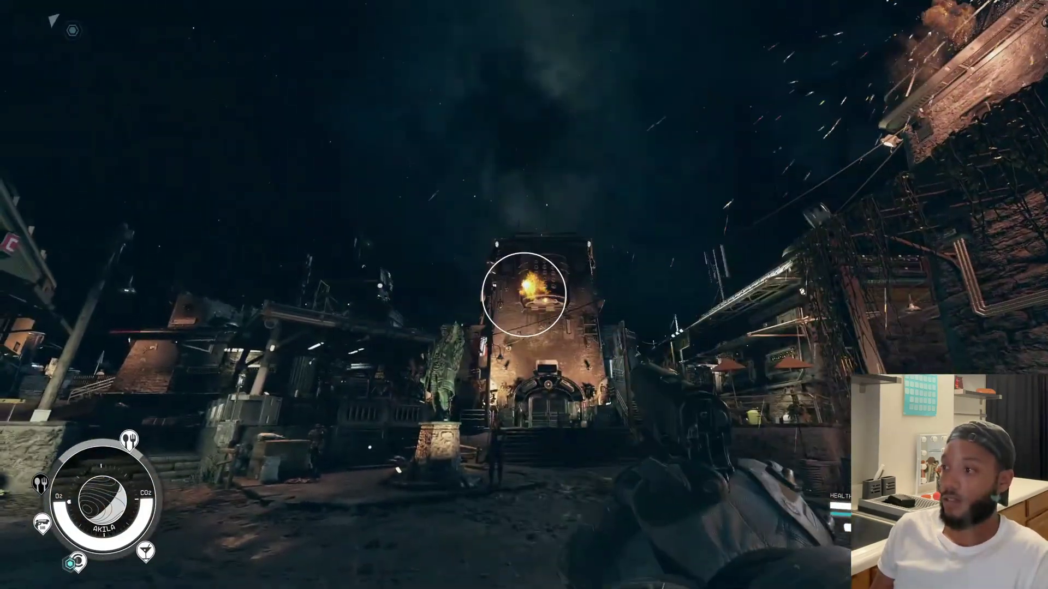